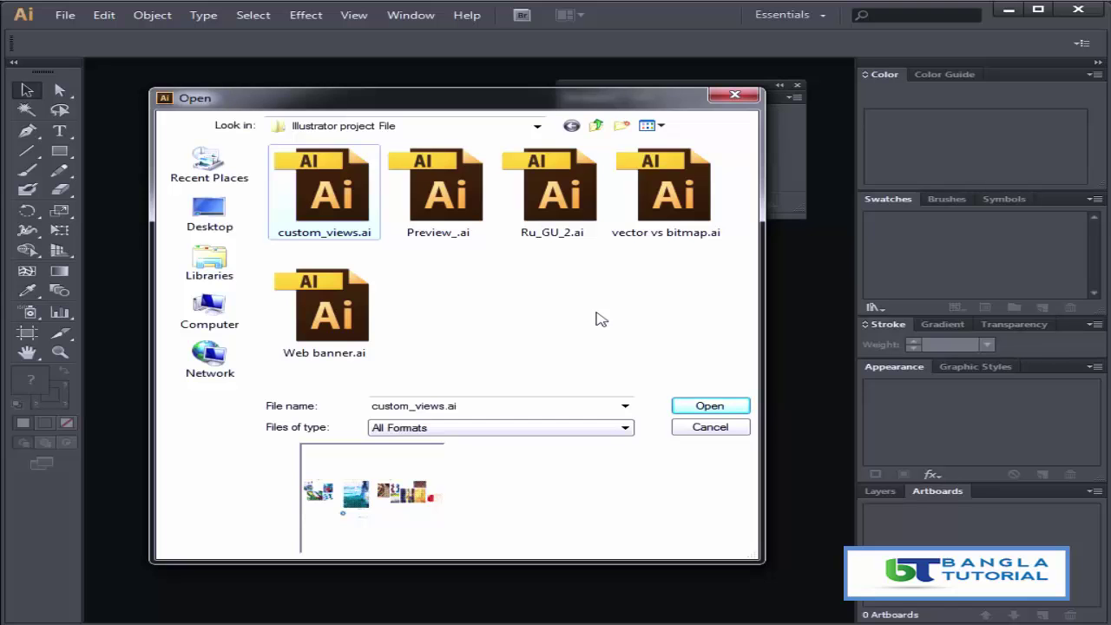
# Open custom_views.ai and close the floating Navigator panel that covers the artwork.
pyautogui.click(708, 406)
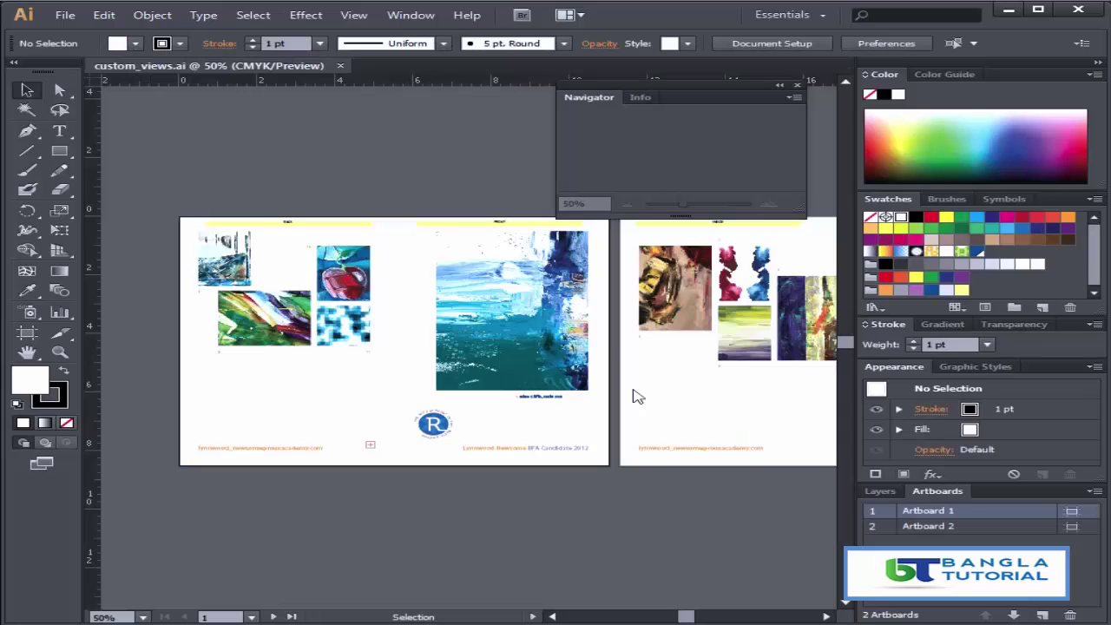
pyautogui.click(797, 85)
pyautogui.moveTo(736, 291); pyautogui.dragTo(655, 269)
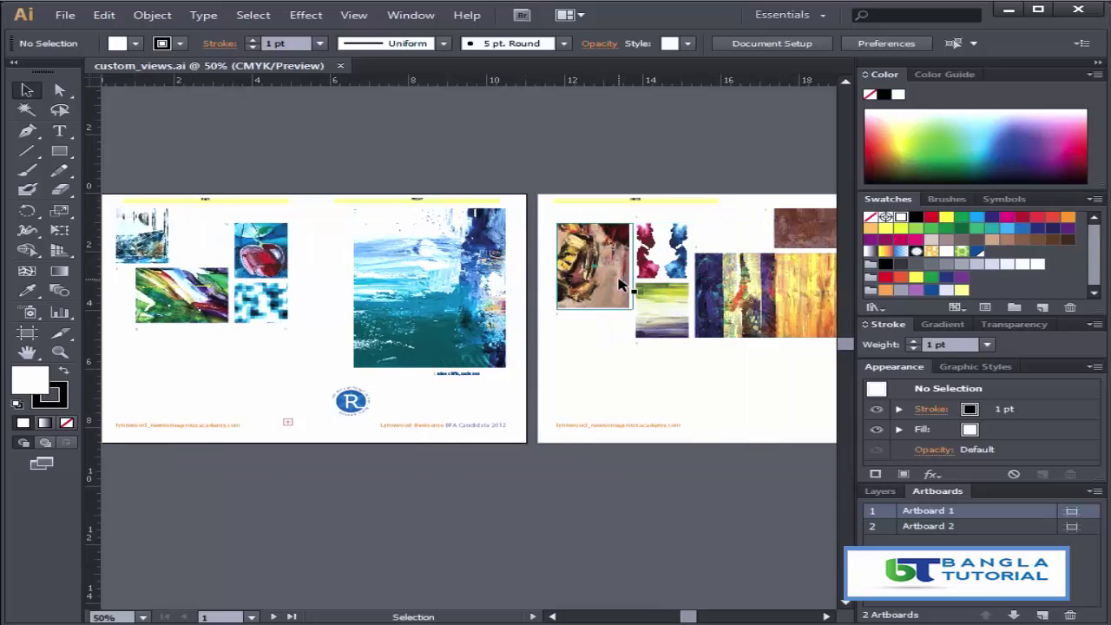
pyautogui.moveTo(419, 291); pyautogui.dragTo(533, 317)
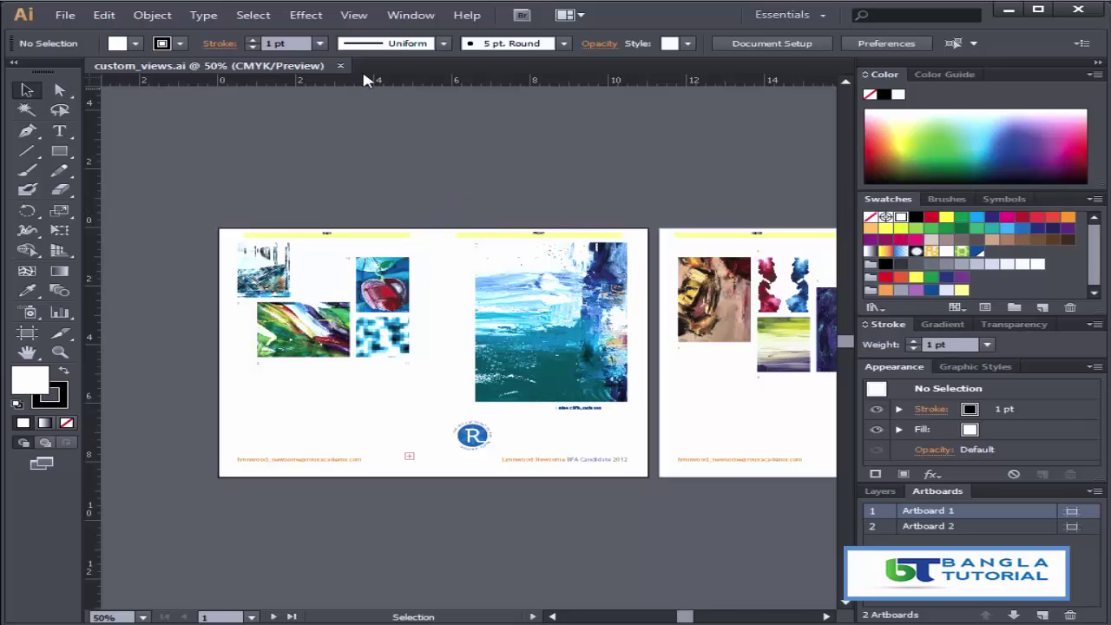
pyautogui.click(353, 16)
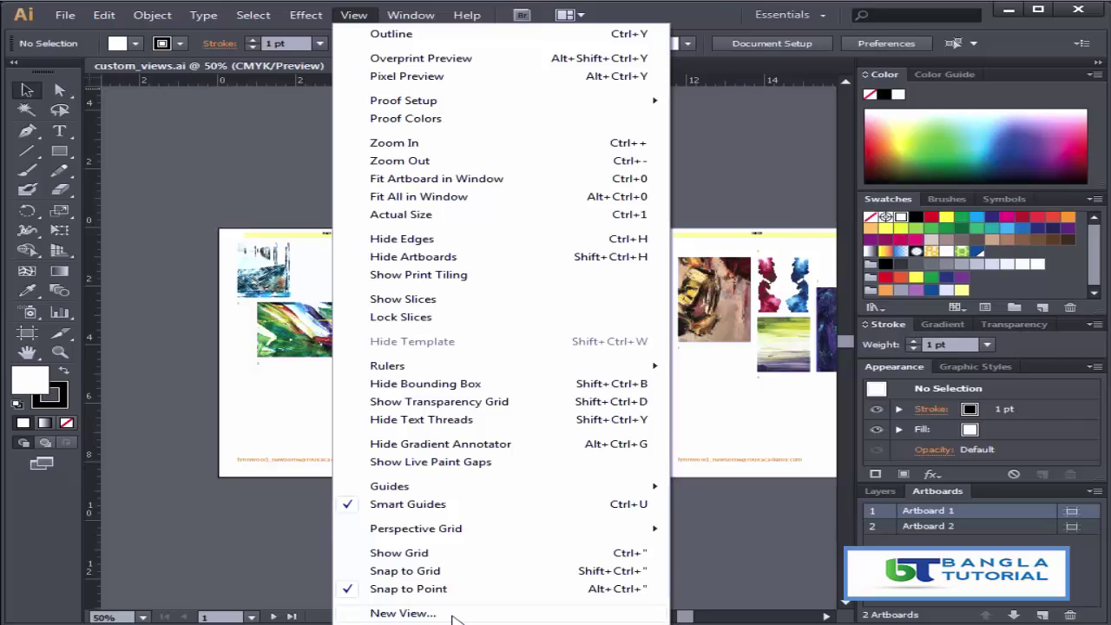
pyautogui.click(223, 538)
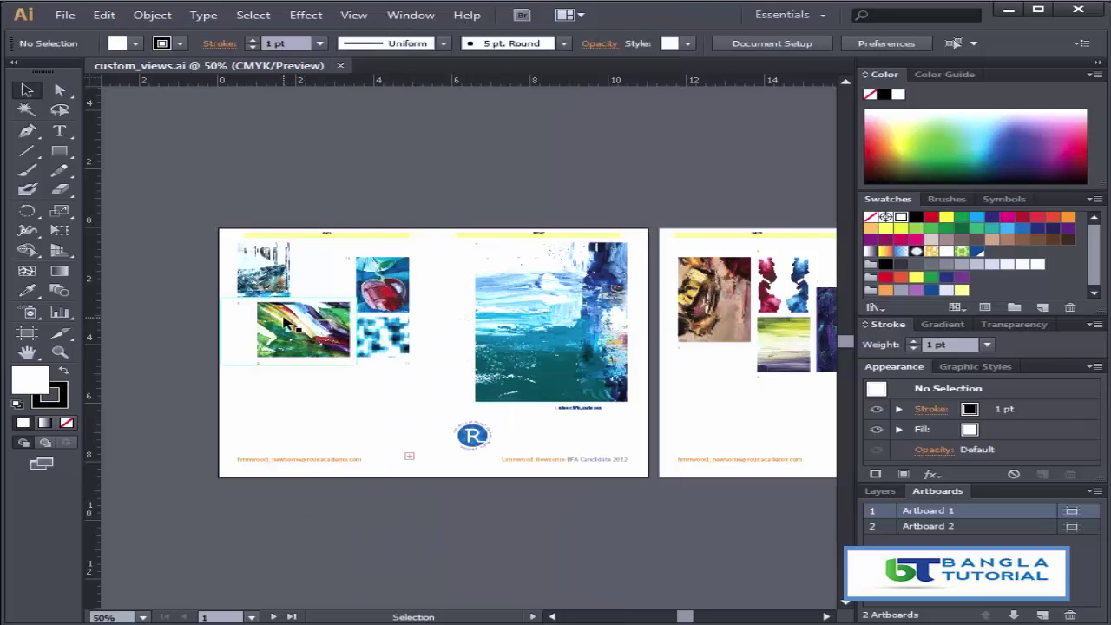
# Zoom in on the e-mail address on the first artboard and save that view as "Email".
pyautogui.click(57, 353)
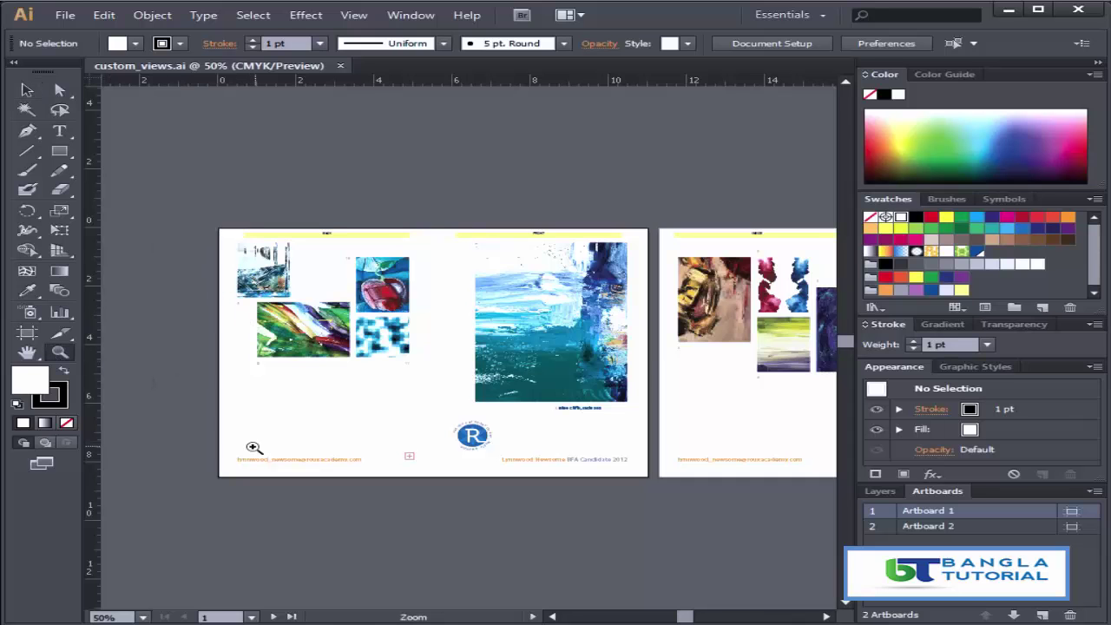
pyautogui.moveTo(232, 452); pyautogui.dragTo(369, 467)
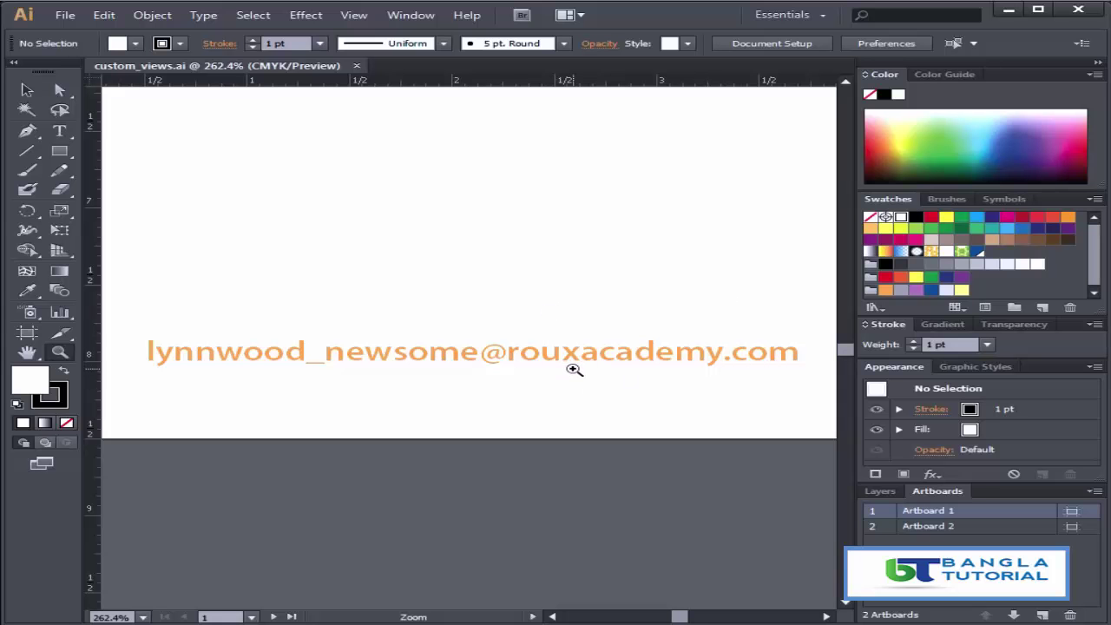
pyautogui.click(345, 16)
pyautogui.click(403, 612)
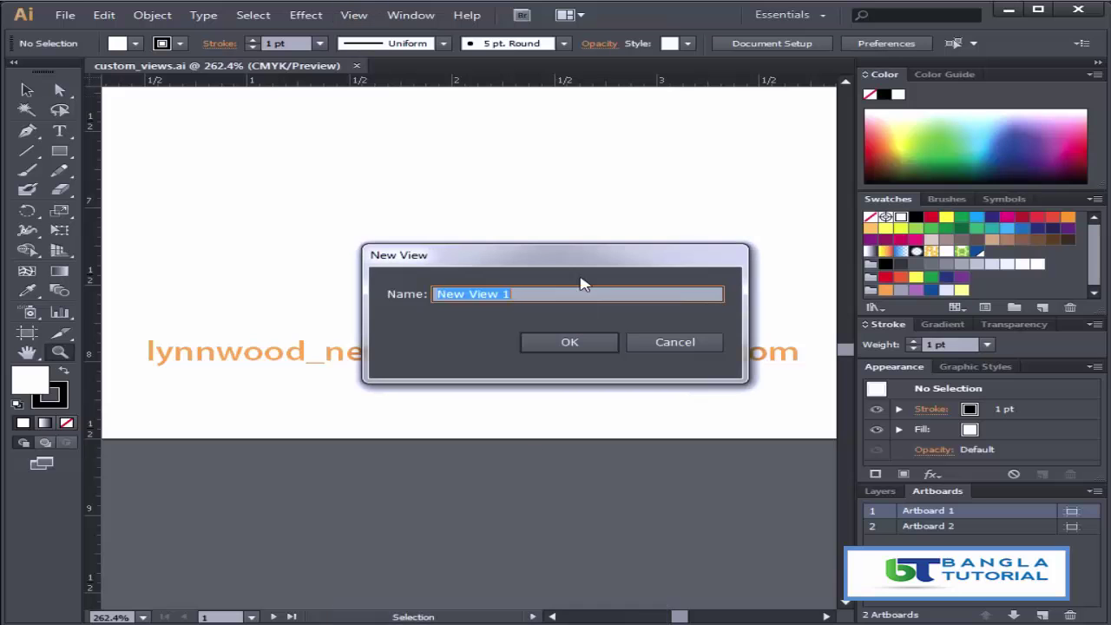
pyautogui.write('Email')
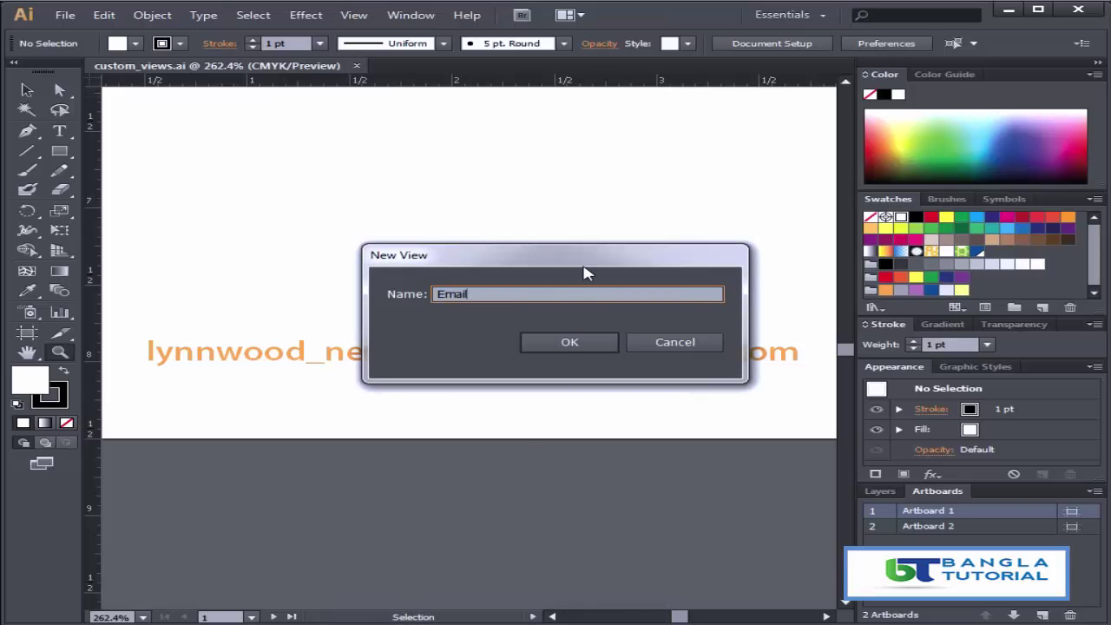
pyautogui.click(559, 342)
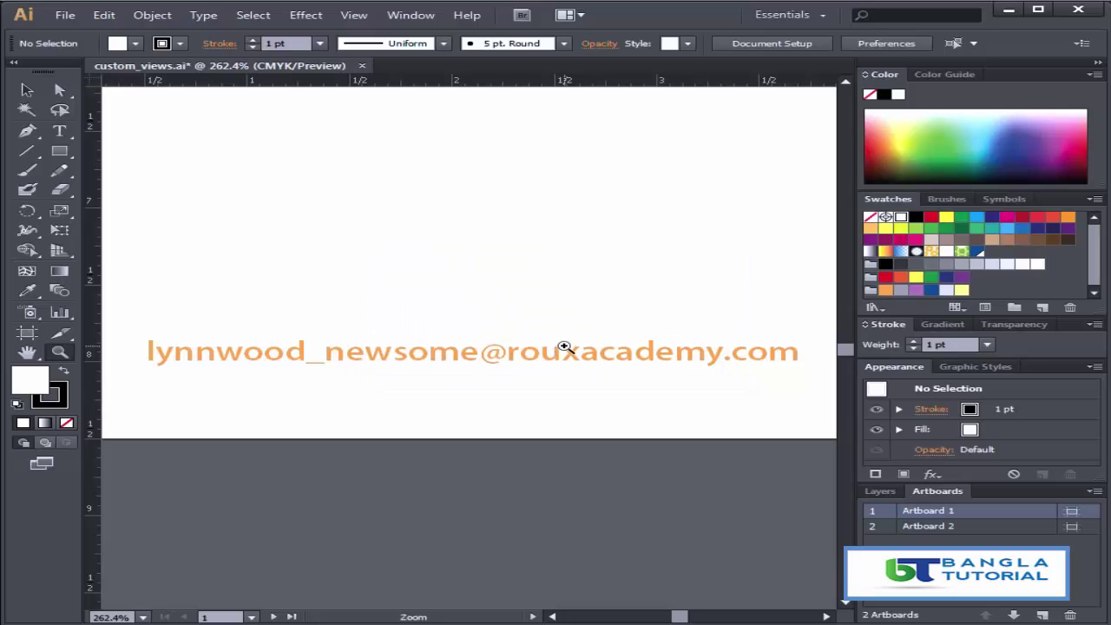
# Frame the round Roux Academy logo on the first artboard at 541.6% zoom.
pyautogui.press('space')
pyautogui.moveTo(665, 196); pyautogui.dragTo(473, 363)
pyautogui.hotkey('ctrl', '1')
pyautogui.hotkey('ctrl', '-')
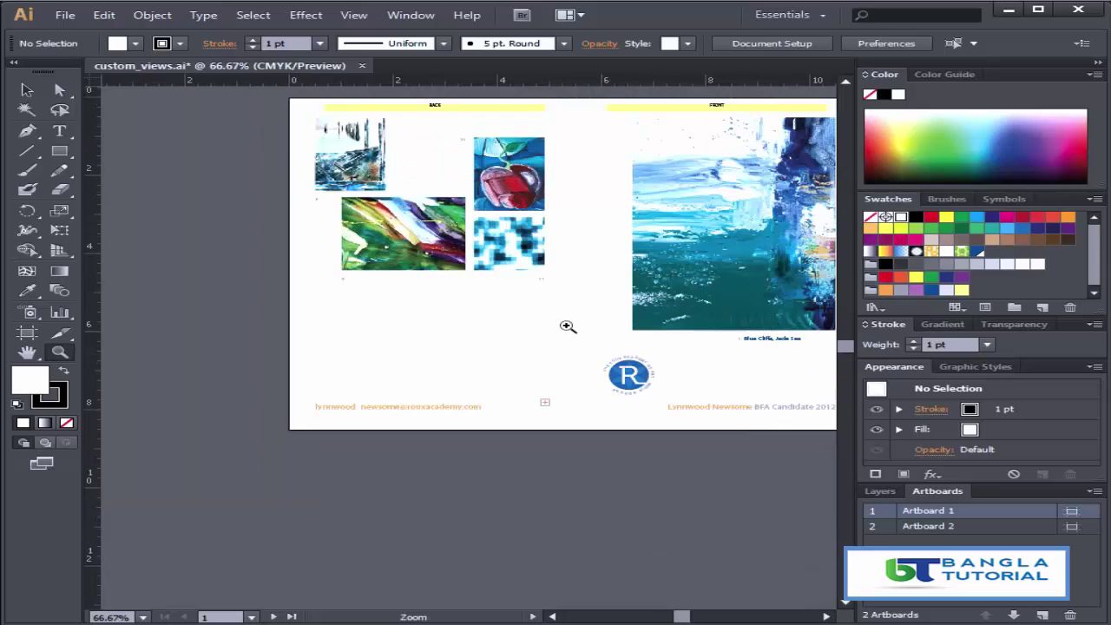
pyautogui.moveTo(580, 349); pyautogui.dragTo(481, 387)
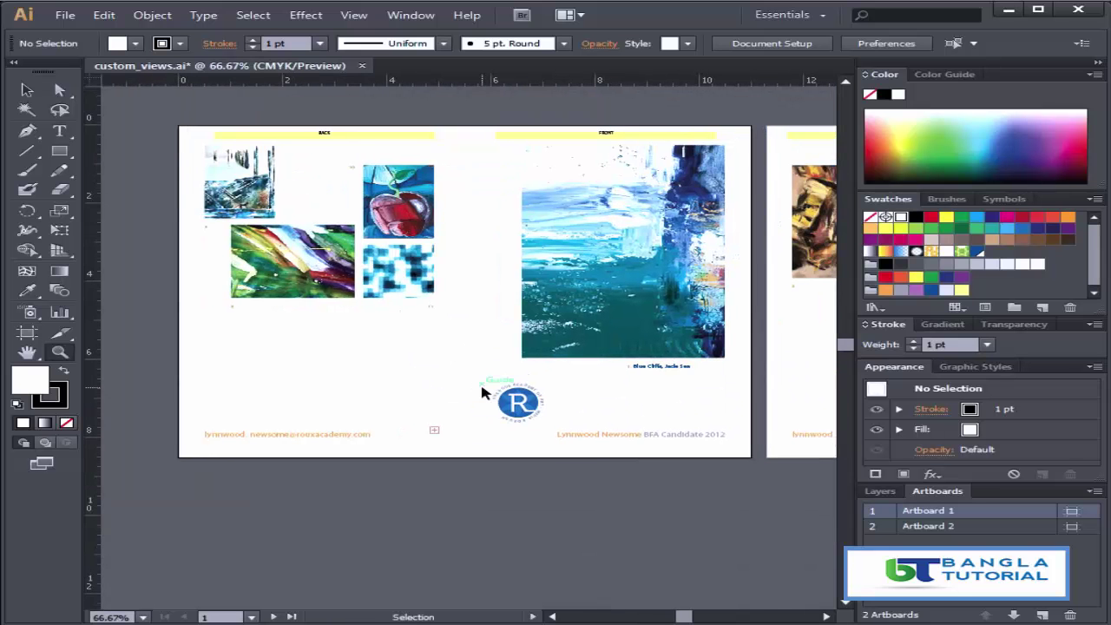
pyautogui.hotkey('ctrl', '+')
pyautogui.hotkey('ctrl', '+')
pyautogui.hotkey('ctrl', '+')
pyautogui.press('space')
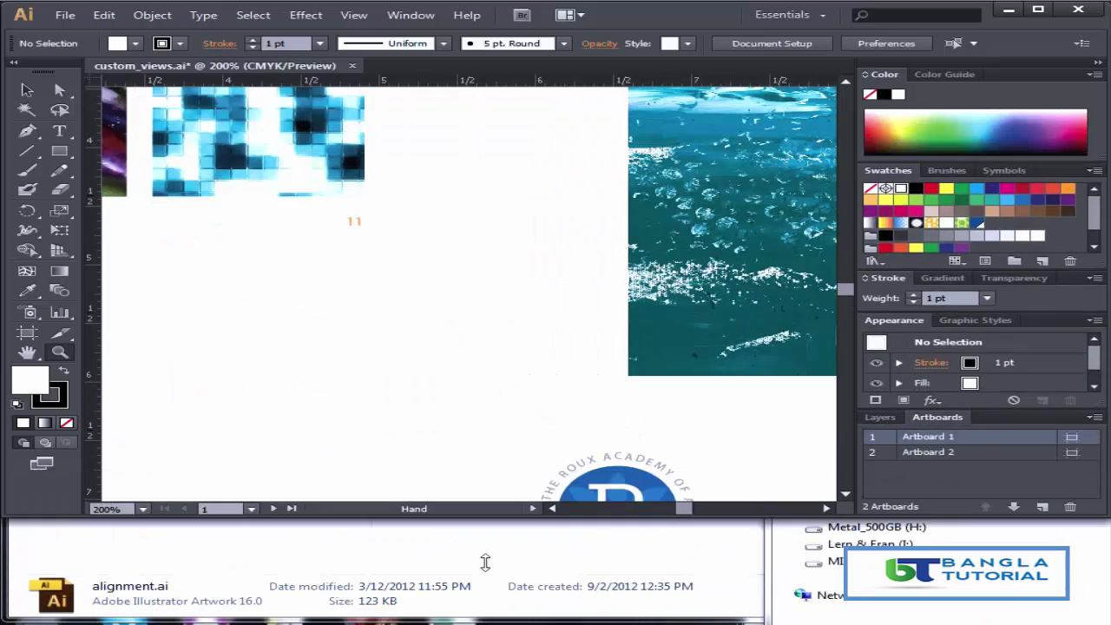
pyautogui.moveTo(485, 563); pyautogui.dragTo(510, 620)
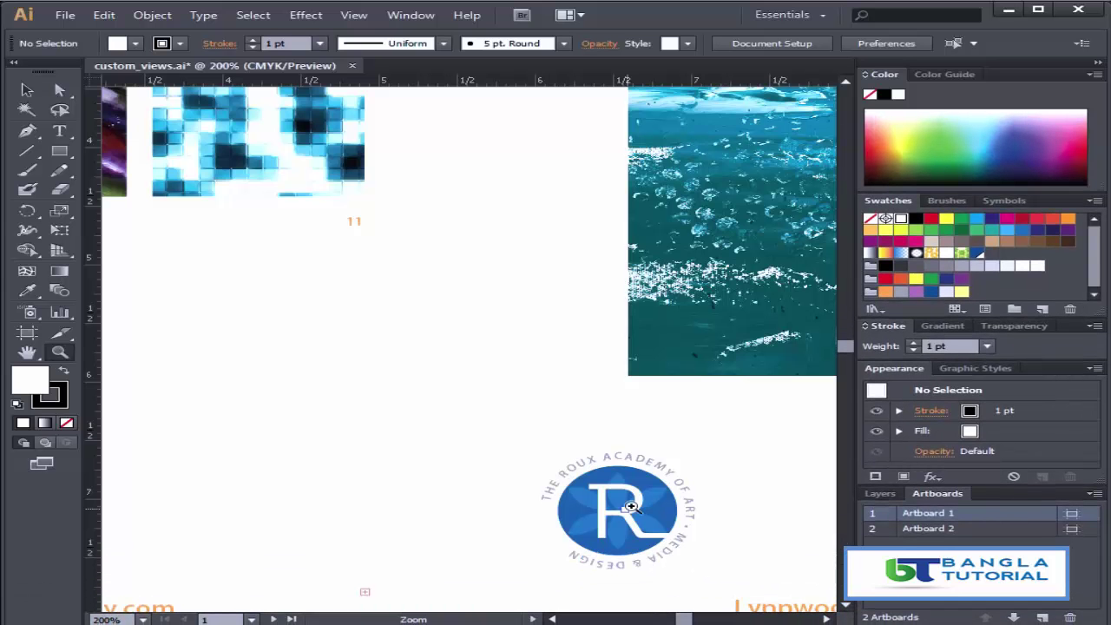
pyautogui.moveTo(712, 489); pyautogui.dragTo(585, 391)
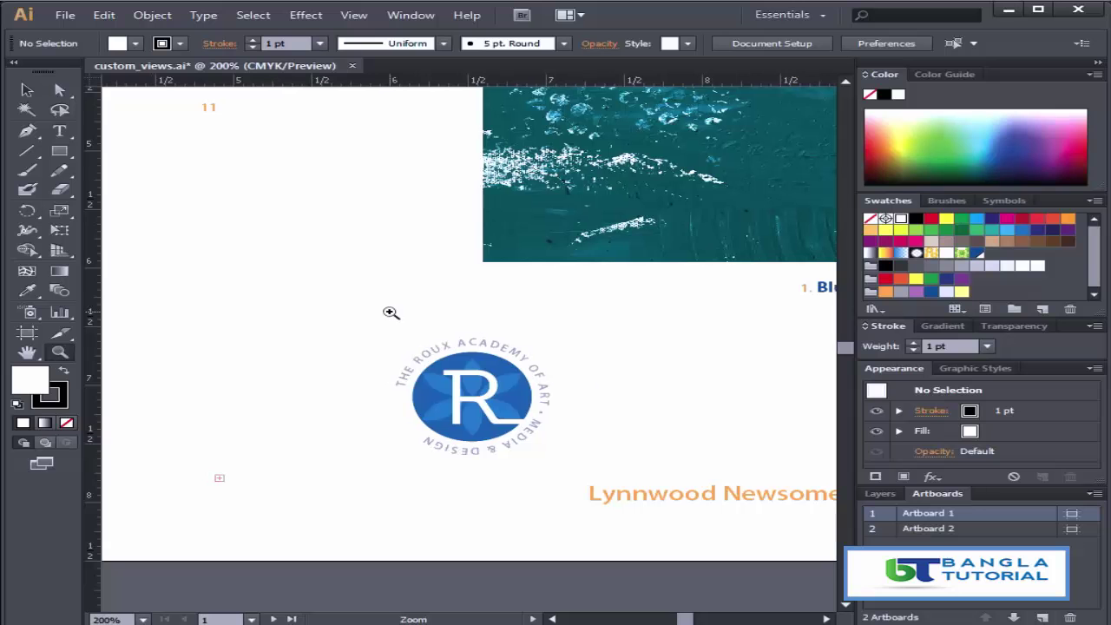
pyautogui.moveTo(330, 323); pyautogui.dragTo(611, 477)
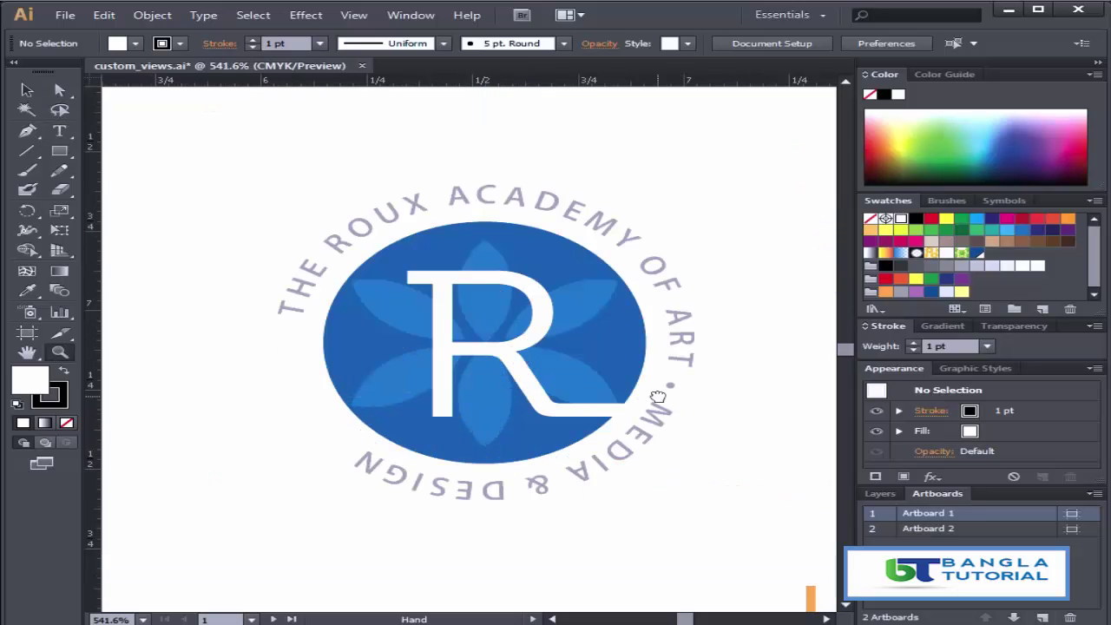
# Save the logo close-up as a new custom view named "Logo".
pyautogui.click(340, 17)
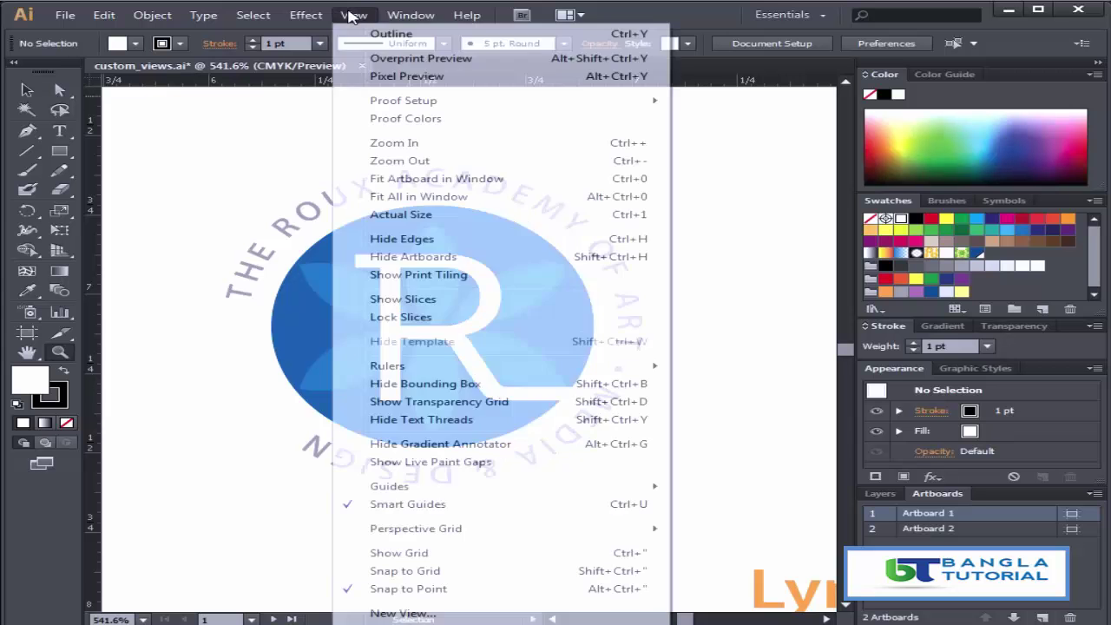
pyautogui.click(399, 608)
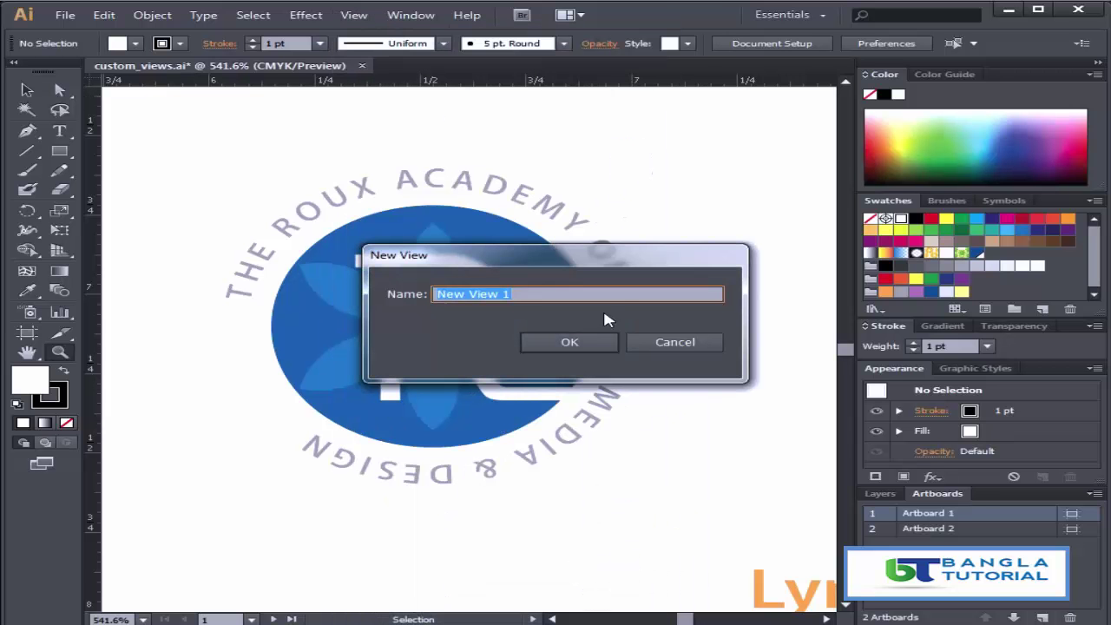
pyautogui.write('Lo')
pyautogui.press('BackSpace')
pyautogui.press('BackSpace')
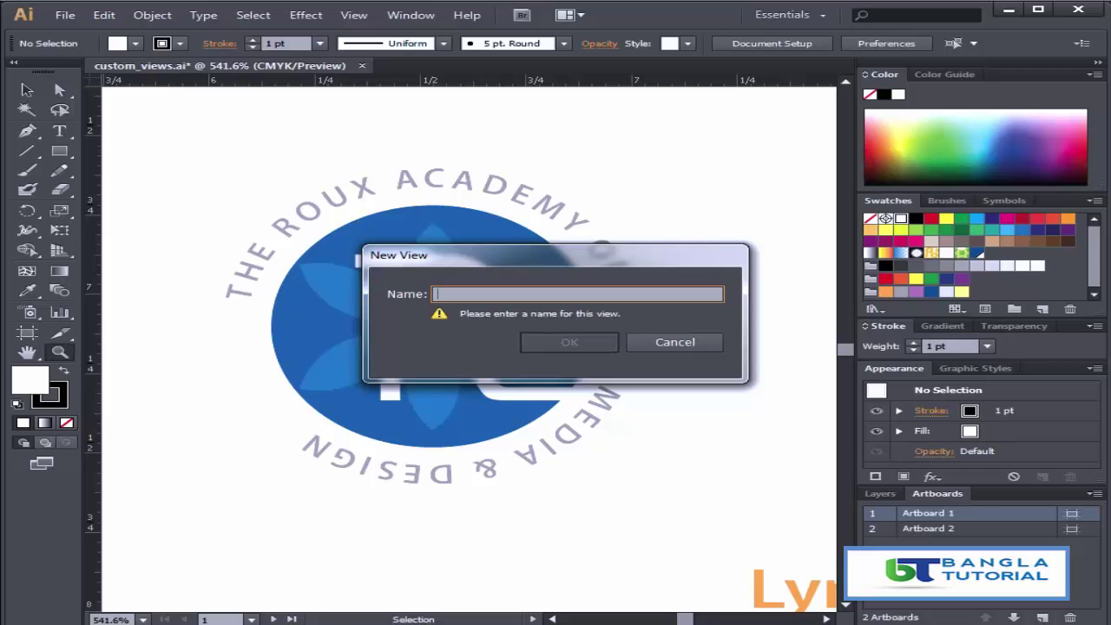
pyautogui.write('Logo')
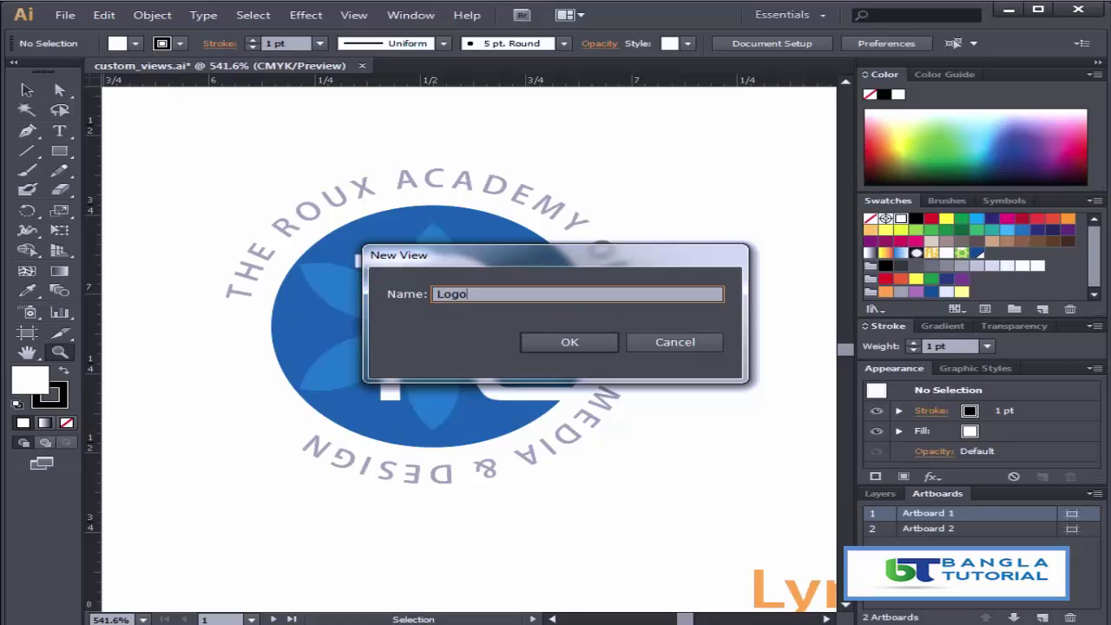
pyautogui.click(595, 340)
# Frame the green abstract painting numbered 9 on the first artboard at 300% zoom.
pyautogui.press('space')
pyautogui.moveTo(703, 223); pyautogui.dragTo(426, 476)
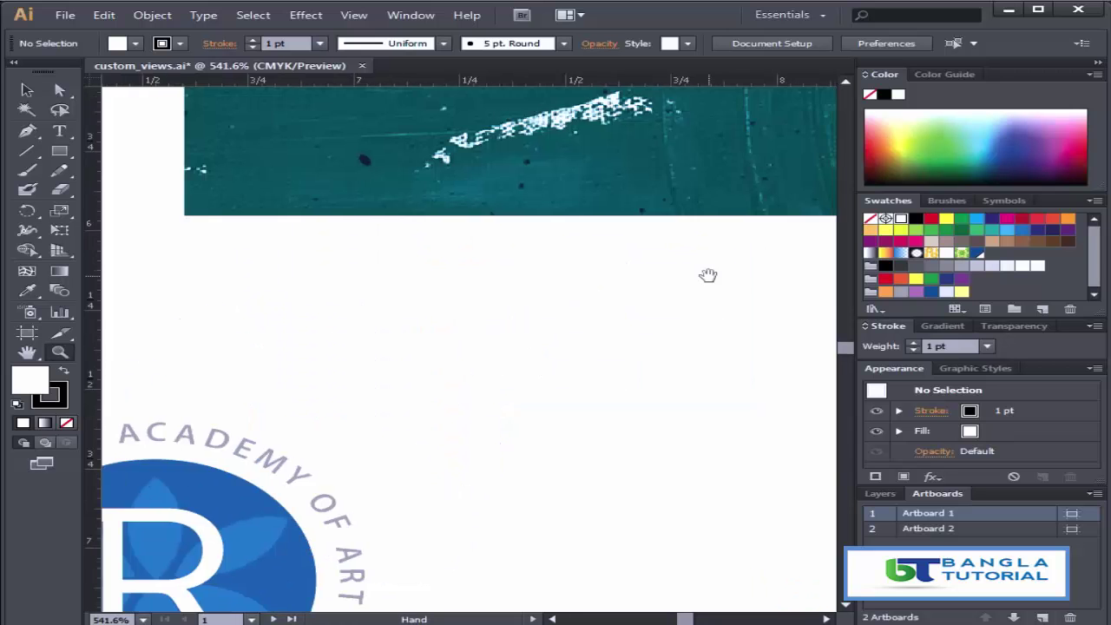
pyautogui.moveTo(709, 275); pyautogui.dragTo(512, 525)
pyautogui.moveTo(626, 343); pyautogui.dragTo(564, 454)
pyautogui.hotkey('ctrl', '-')
pyautogui.hotkey('ctrl', '-')
pyautogui.hotkey('ctrl', '-')
pyautogui.hotkey('ctrl', '-')
pyautogui.press('space')
pyautogui.moveTo(625, 276); pyautogui.dragTo(680, 462)
pyautogui.moveTo(347, 291); pyautogui.dragTo(712, 307)
pyautogui.moveTo(510, 344); pyautogui.dragTo(665, 321)
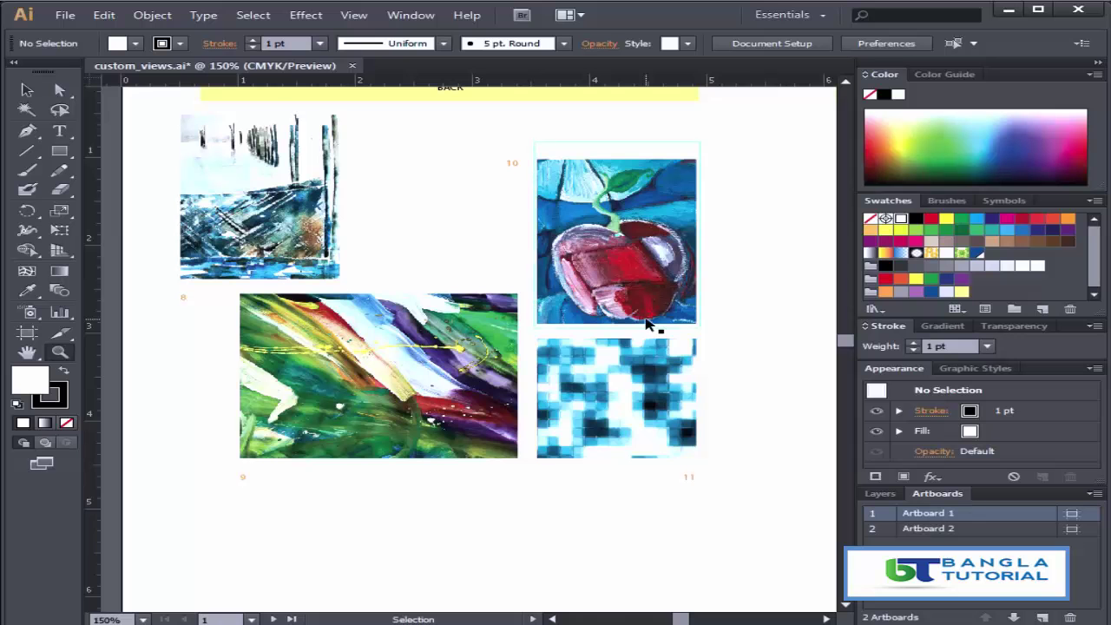
pyautogui.hotkey('ctrl', '+')
pyautogui.hotkey('ctrl', '+')
pyautogui.hotkey('ctrl', '+')
pyautogui.press('space')
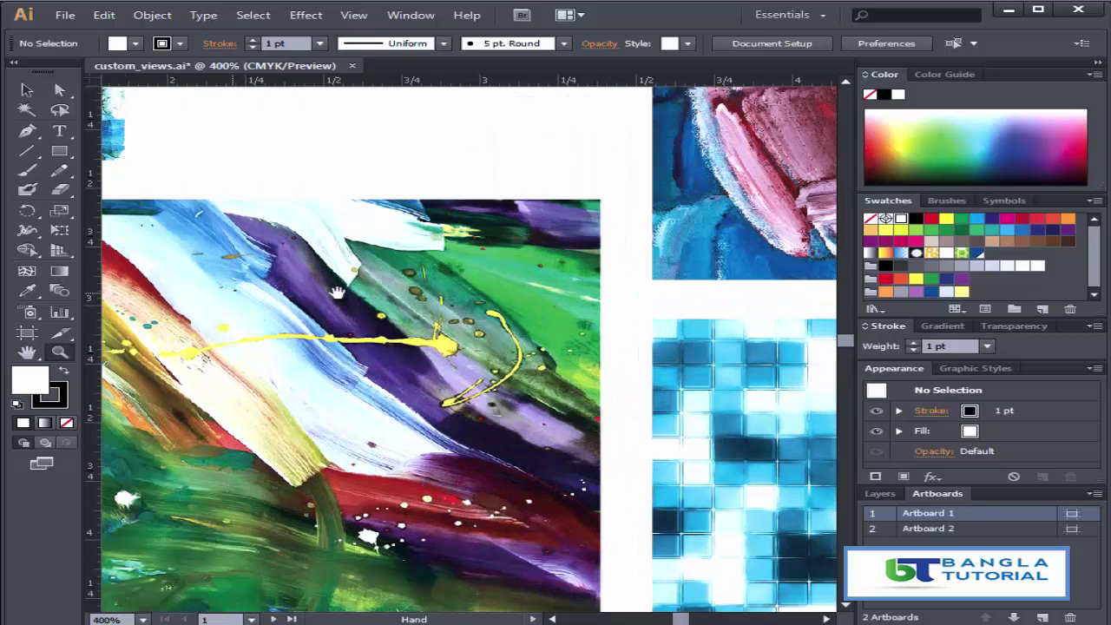
pyautogui.moveTo(243, 443); pyautogui.dragTo(516, 400)
pyautogui.hotkey('ctrl', '-')
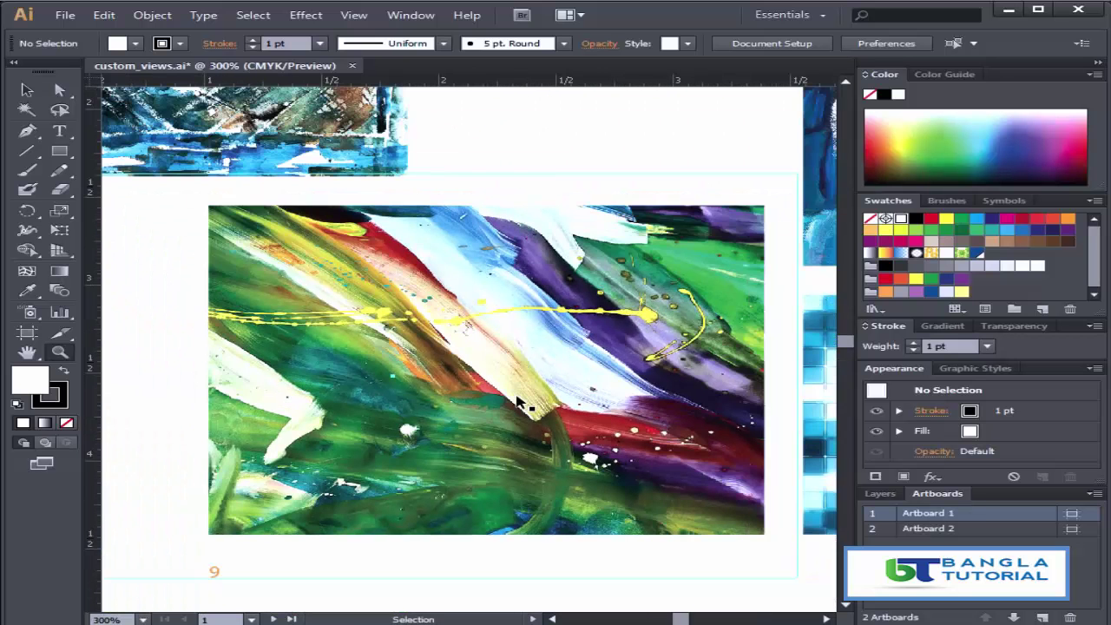
pyautogui.moveTo(601, 366); pyautogui.dragTo(529, 361)
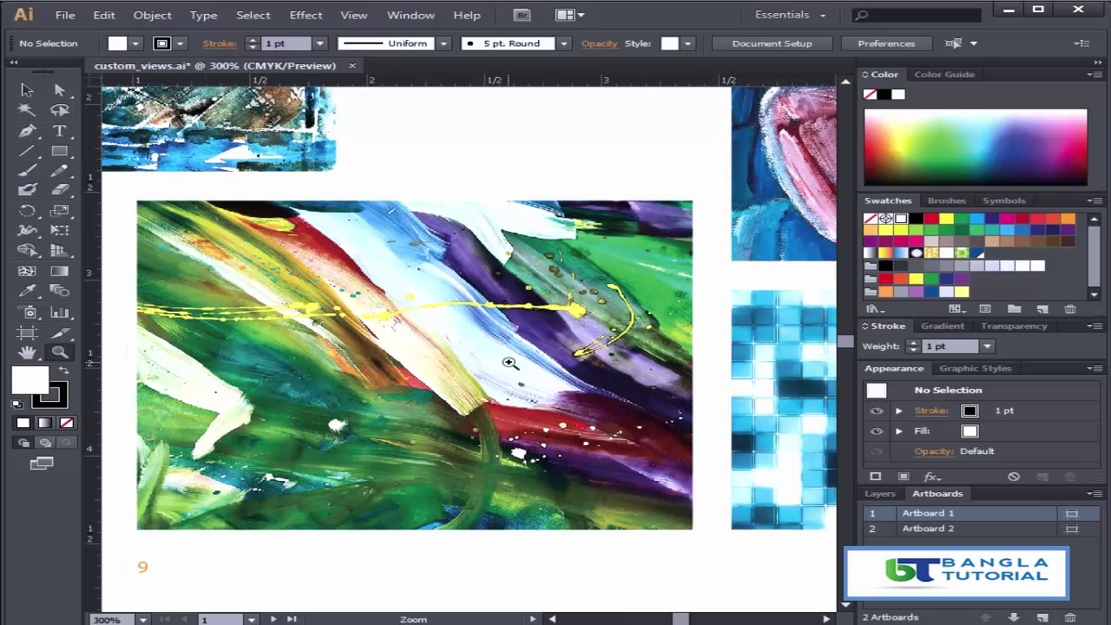
# Save the painting close-up as a new custom view named "artwark".
pyautogui.click(354, 14)
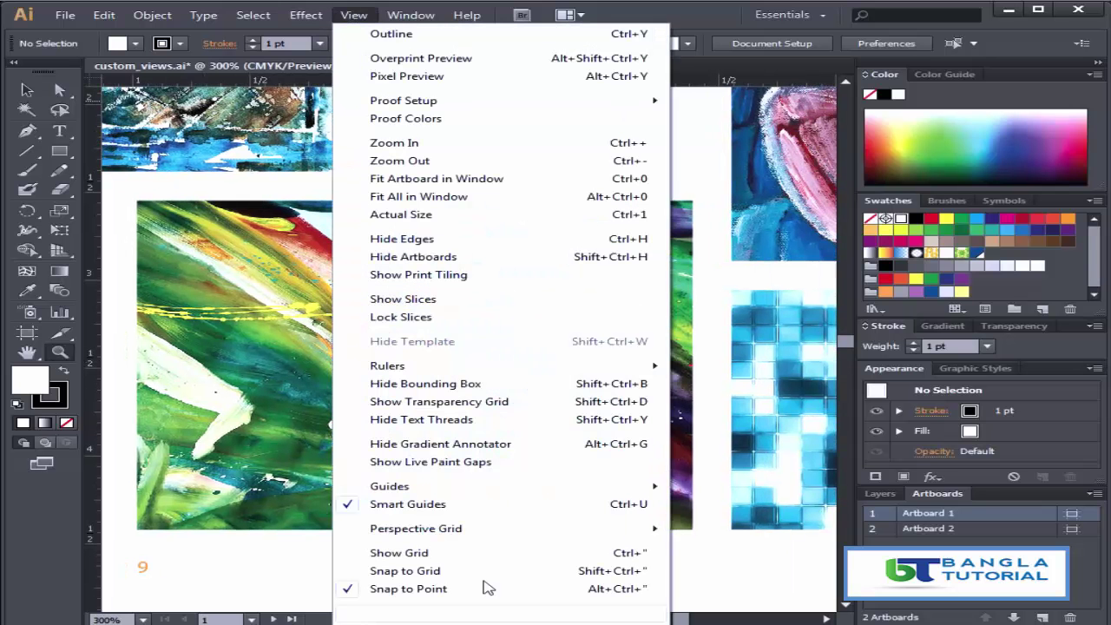
pyautogui.click(399, 613)
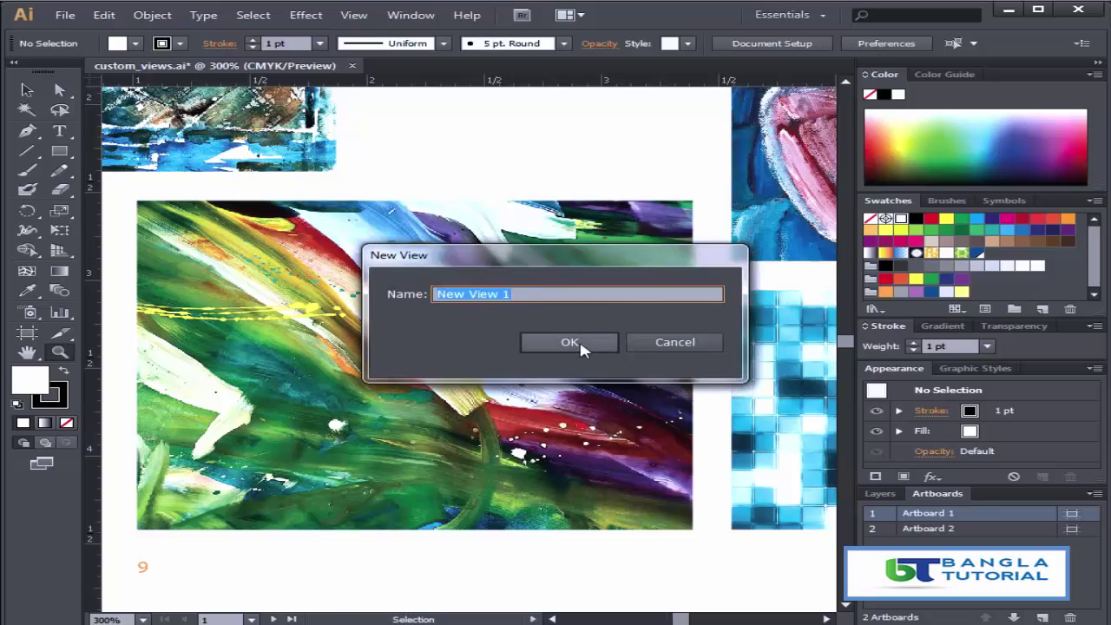
pyautogui.write('artwark')
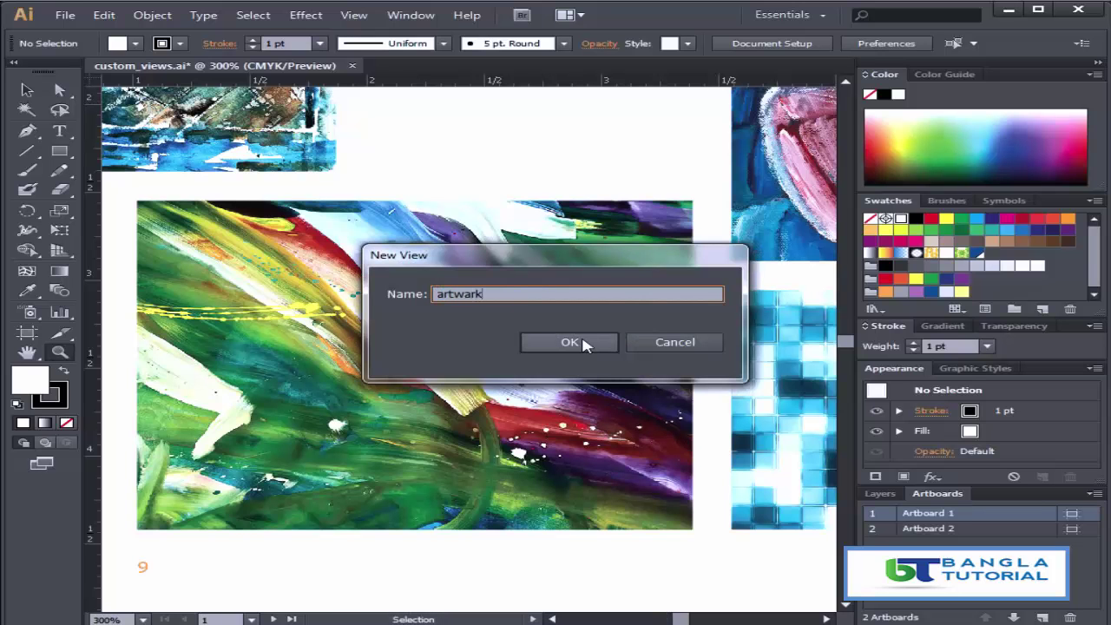
pyautogui.click(595, 340)
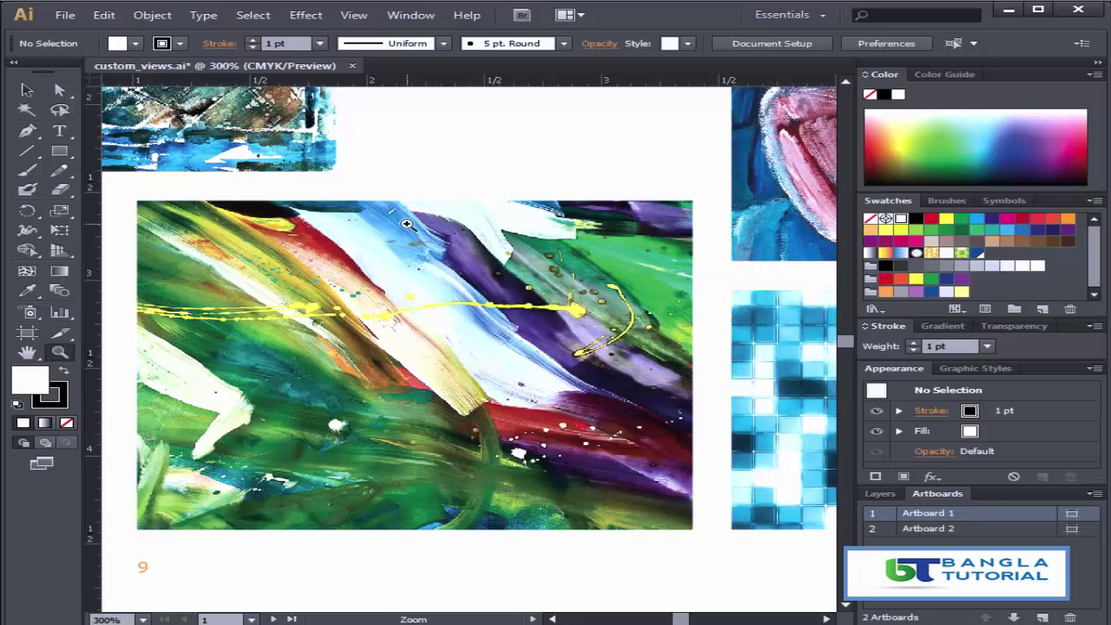
# Zoom out to 33.33% and bring both artboards into view.
pyautogui.press('ctrl')
pyautogui.hotkey('ctrl', '-')
pyautogui.hotkey('ctrl', '-')
pyautogui.hotkey('ctrl', '-')
pyautogui.hotkey('ctrl', '-')
pyautogui.hotkey('ctrl', '-')
pyautogui.hotkey('ctrl', '-')
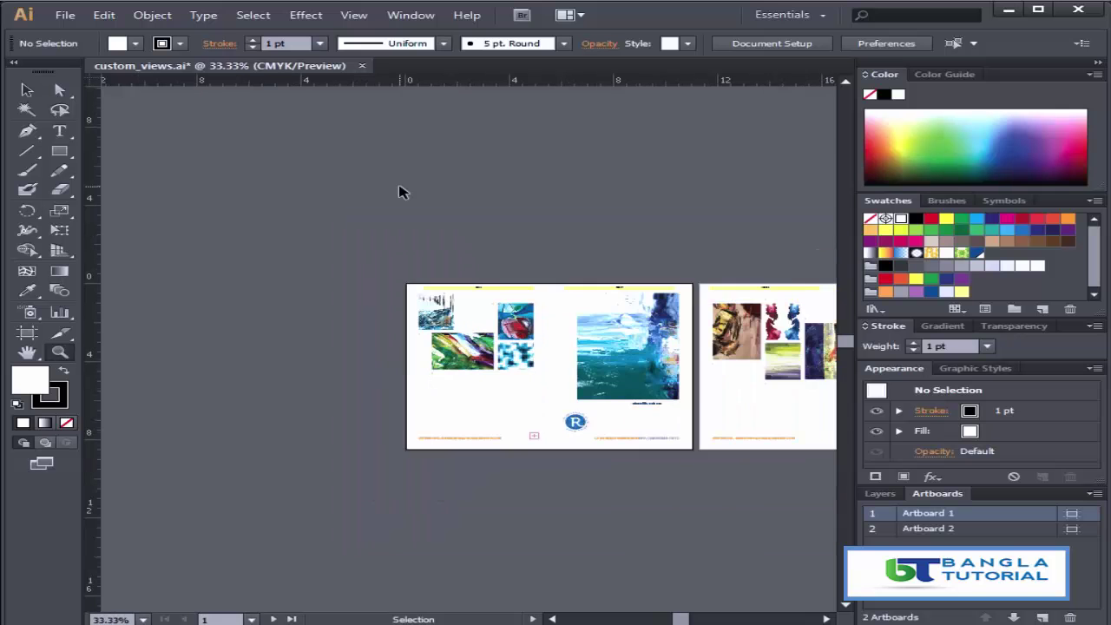
pyautogui.moveTo(665, 329); pyautogui.dragTo(451, 328)
# Recall the saved custom views Email, Logo and artwark one after another.
pyautogui.click(353, 15)
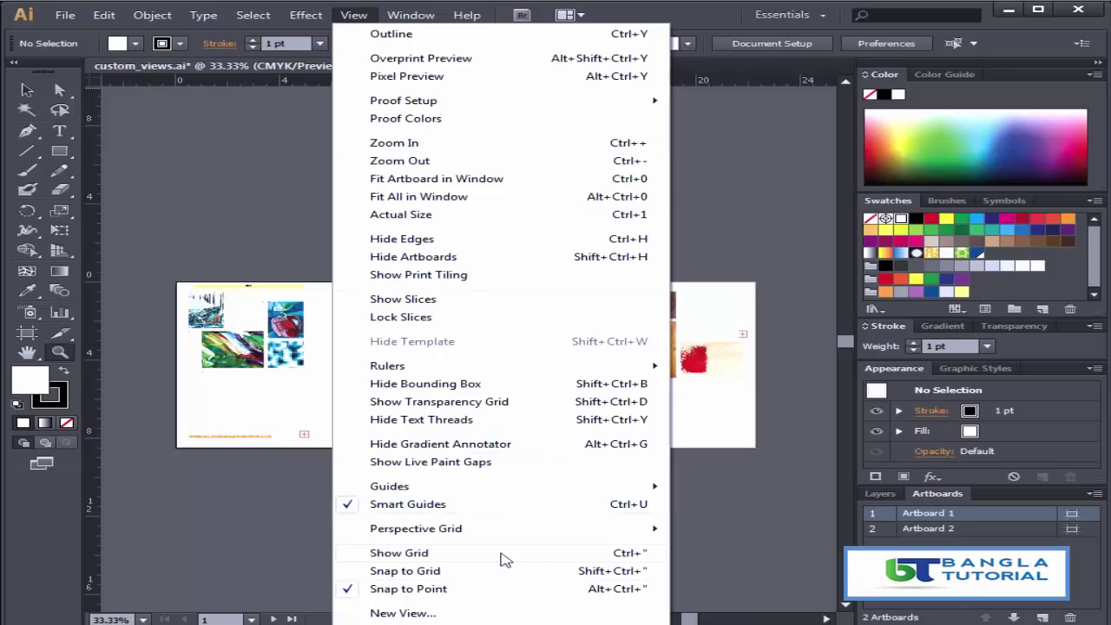
pyautogui.moveTo(494, 531)
pyautogui.click(485, 622)
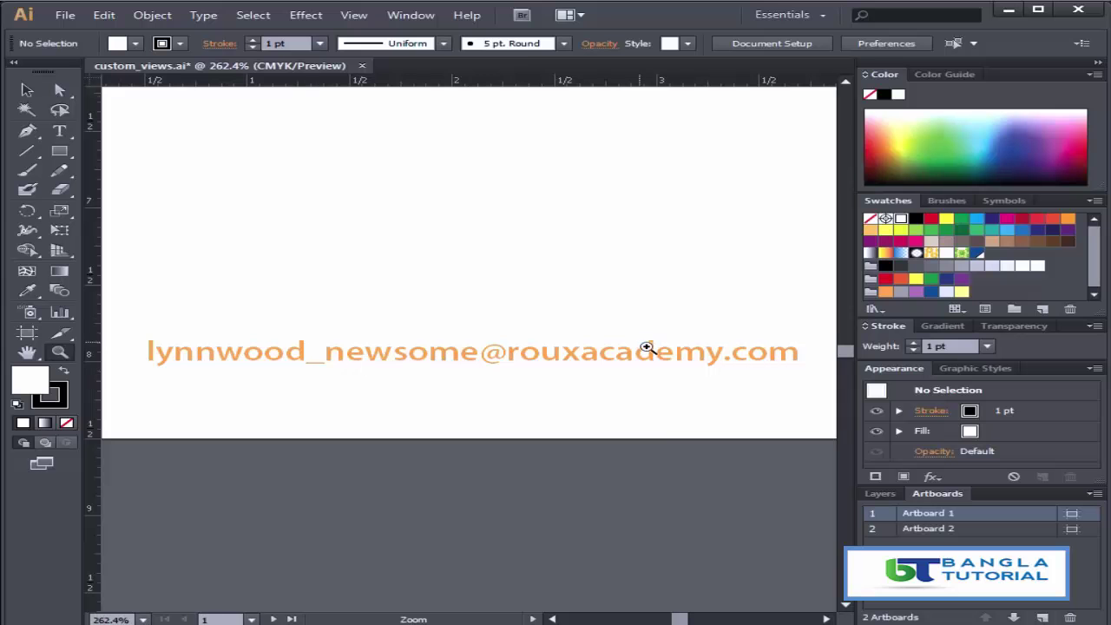
pyautogui.click(354, 15)
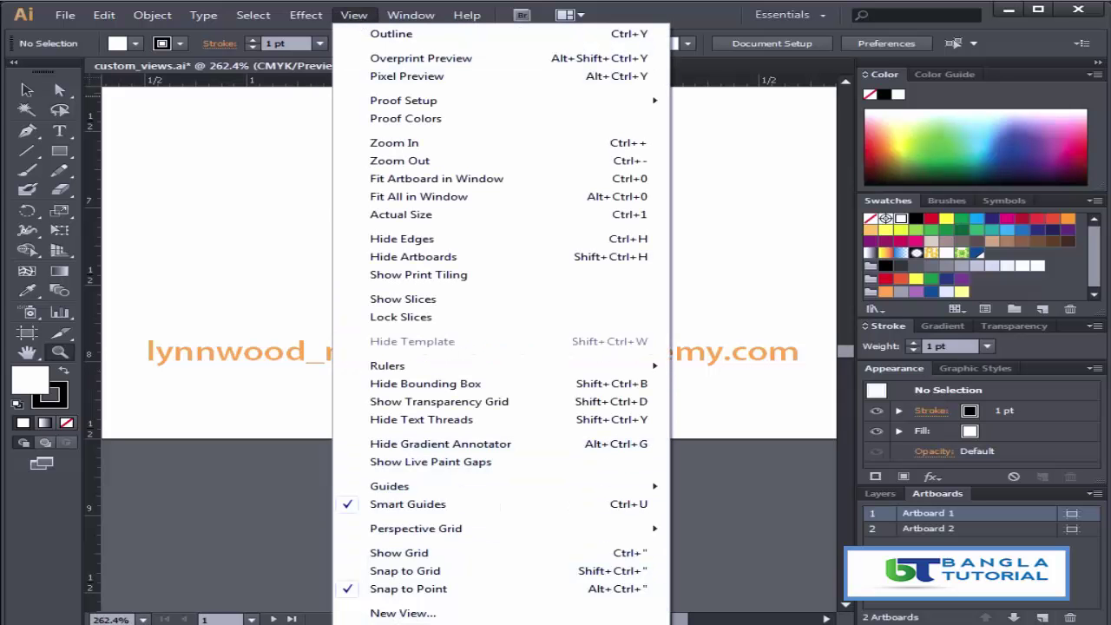
pyautogui.click(486, 621)
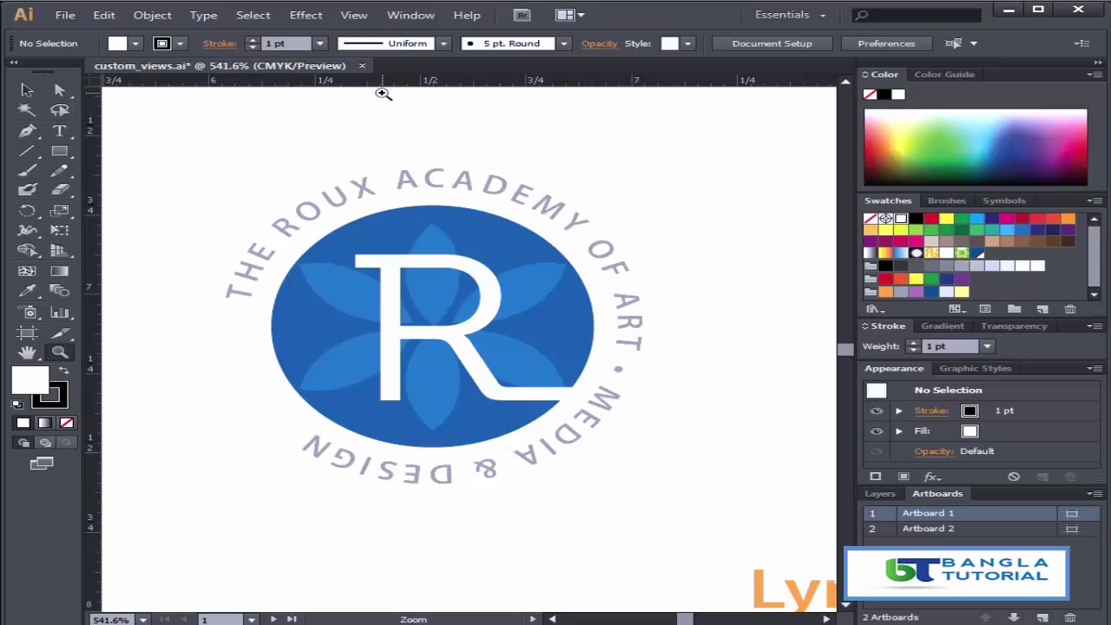
pyautogui.click(354, 15)
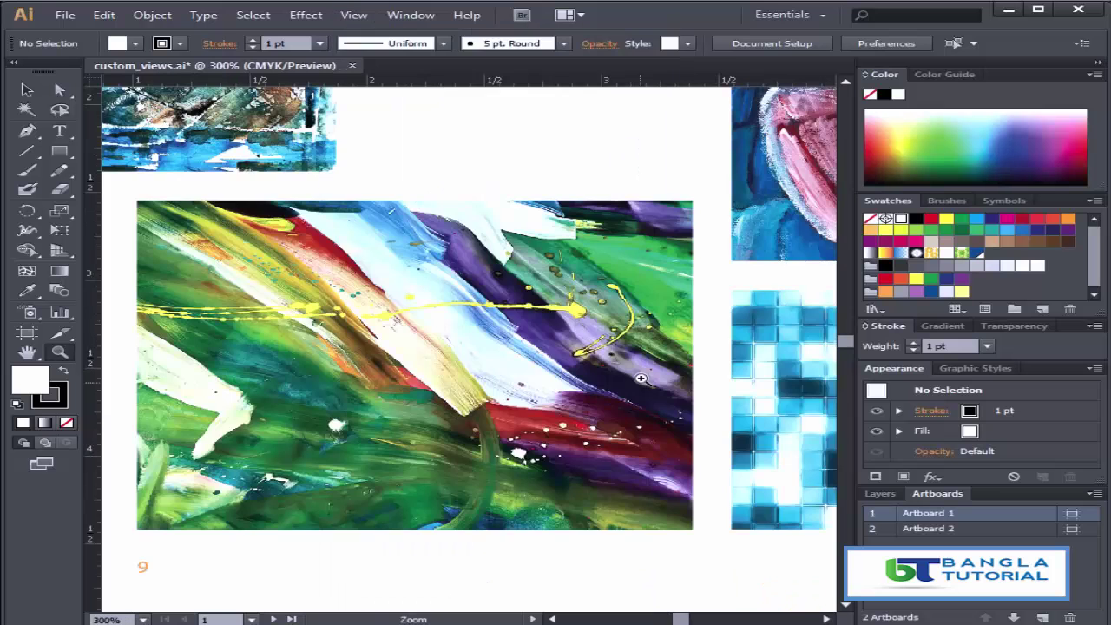
pyautogui.click(354, 15)
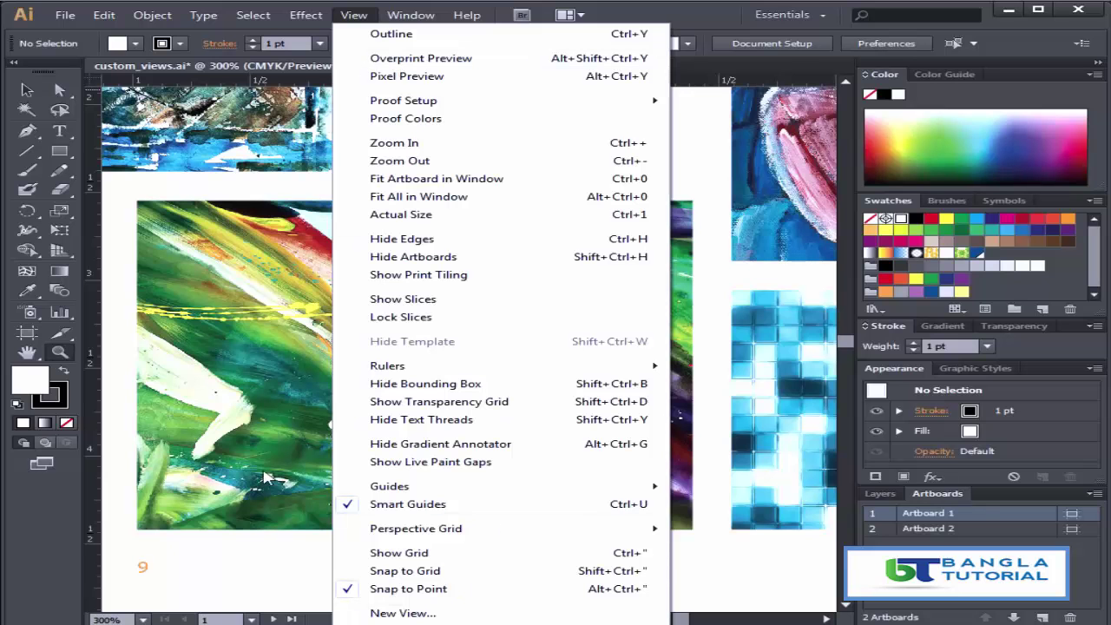
pyautogui.click(725, 23)
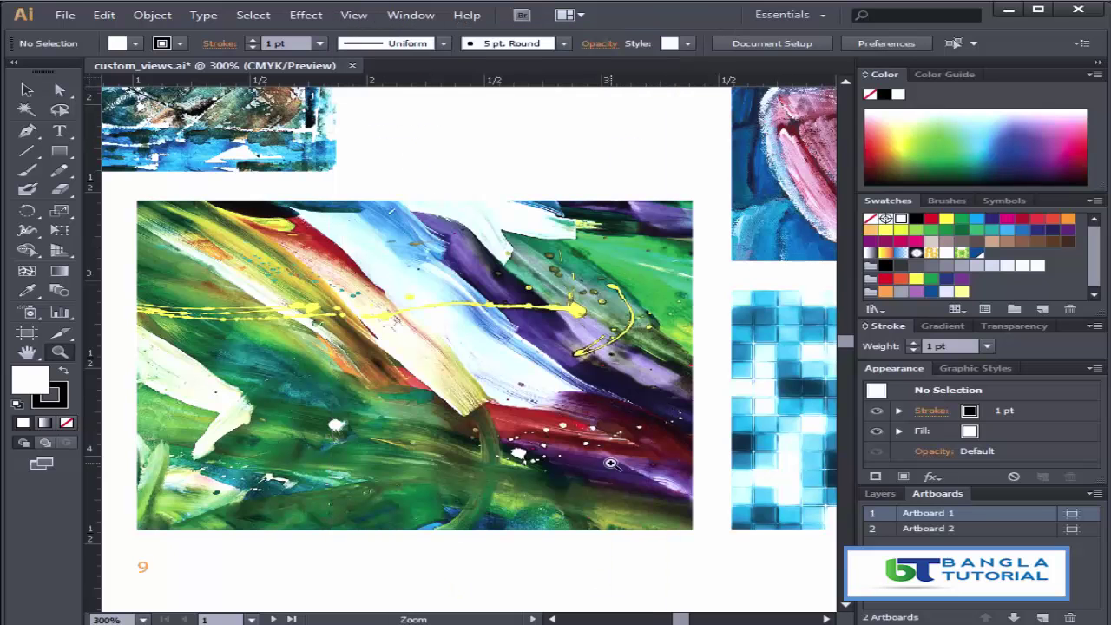
# Zoom in on the apple painting numbered 10 on the first artboard to 600%.
pyautogui.press('space')
pyautogui.moveTo(825, 182)
pyautogui.mouseDown()
pyautogui.moveTo(379, 449)
pyautogui.moveTo(590, 396)
pyautogui.moveTo(504, 379)
pyautogui.mouseUp()
pyautogui.hotkey('ctrl', '-')
pyautogui.hotkey('ctrl', '+')
pyautogui.hotkey('ctrl', '+')
pyautogui.hotkey('ctrl', '+')
pyautogui.press('space')
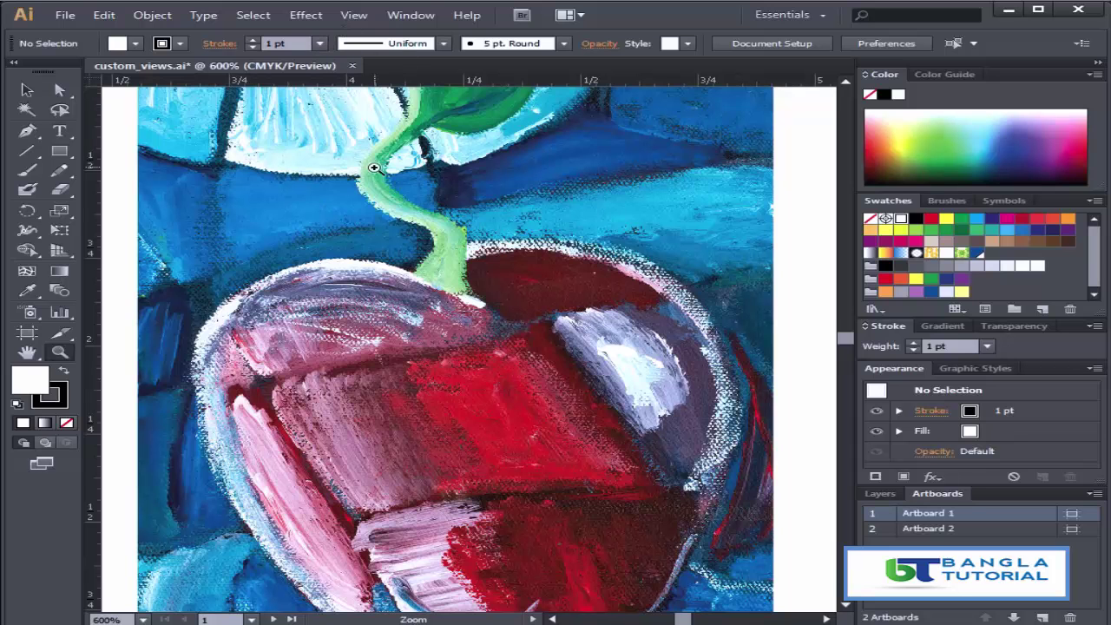
# Try Outline mode on the painting numbered 10, return to Preview mode and set the zoom to 400%.
pyautogui.hotkey('ctrl', 'y')
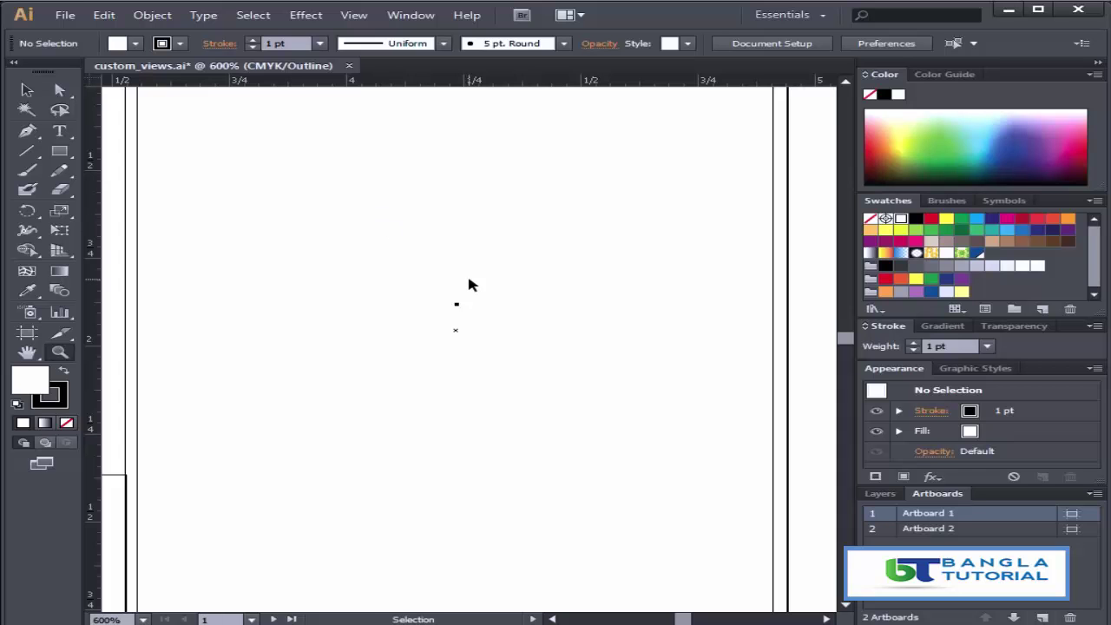
pyautogui.hotkey('ctrl', '-')
pyautogui.hotkey('ctrl', '-')
pyautogui.hotkey('ctrl', '-')
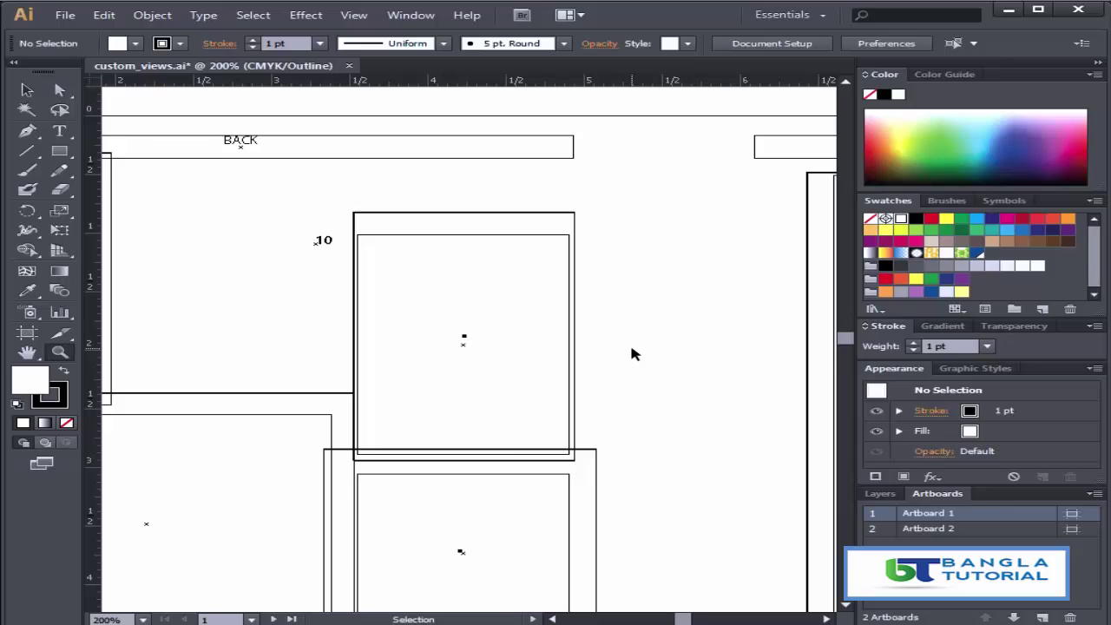
pyautogui.hotkey('ctrl', 'y')
pyautogui.hotkey('ctrl', '+')
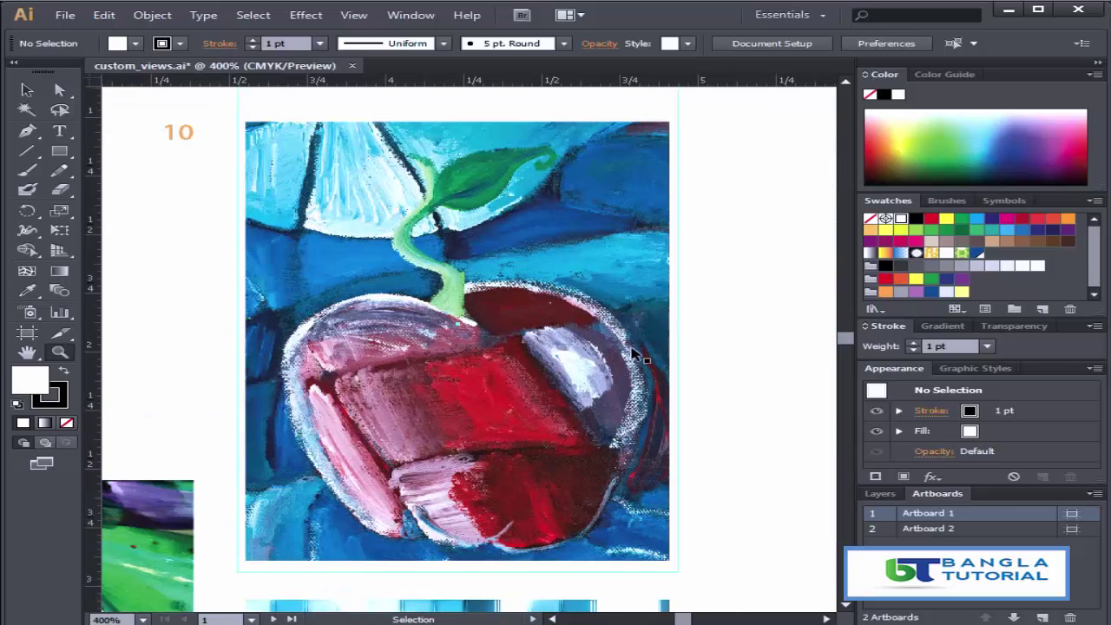
# Select the clip group of the apple painting numbered 10.
pyautogui.moveTo(642, 282); pyautogui.dragTo(640, 255)
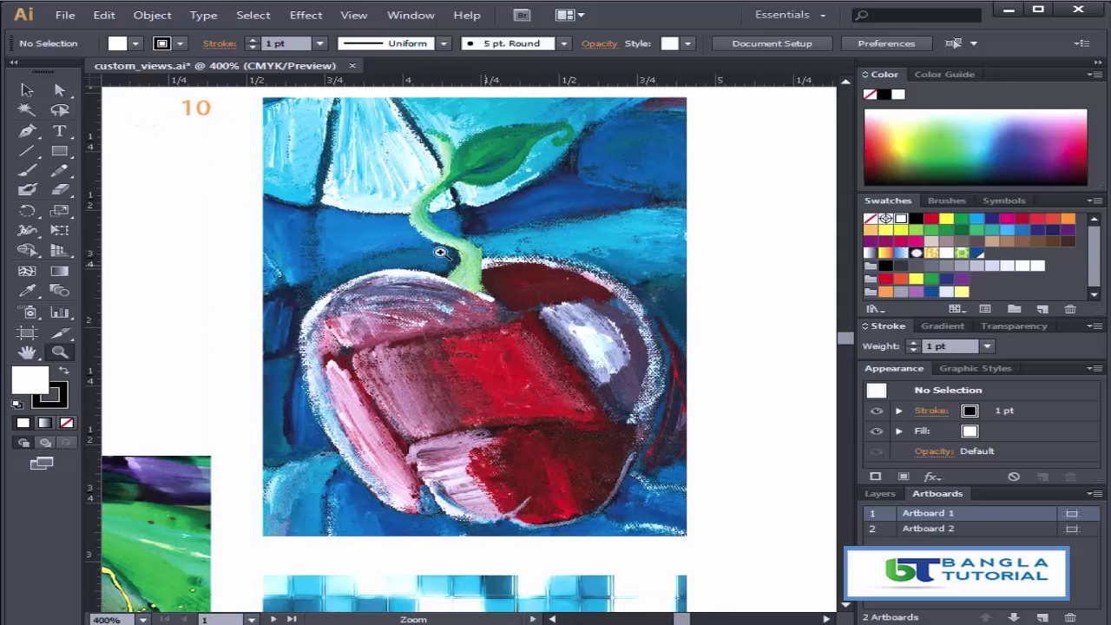
pyautogui.click(26, 90)
pyautogui.click(477, 301)
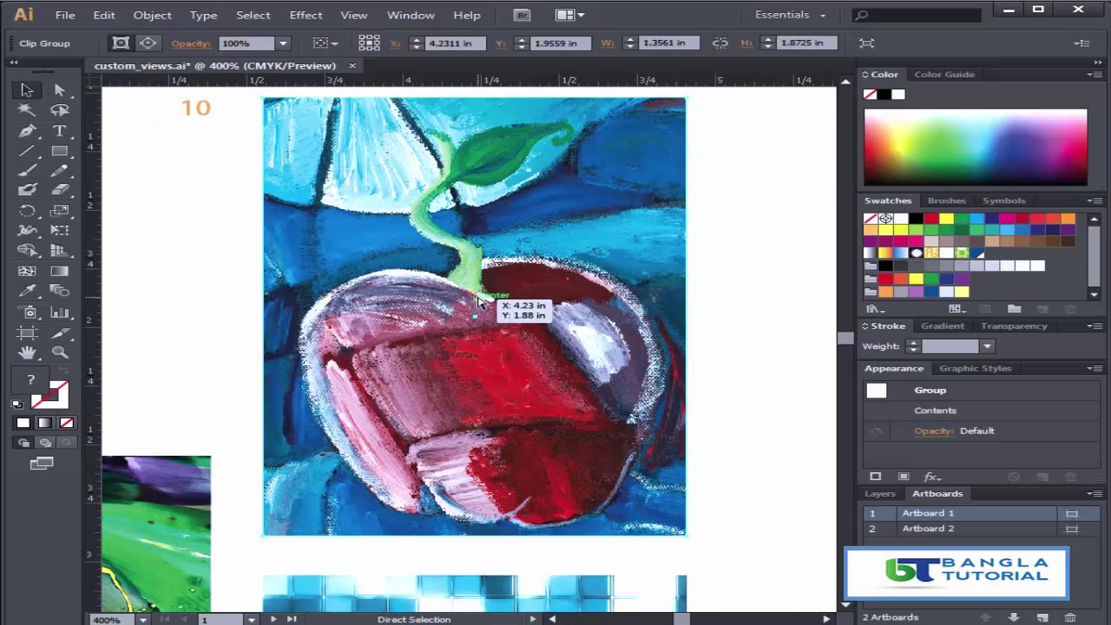
# Frame the round Roux Academy logo on the first artboard at 800% zoom.
pyautogui.hotkey('ctrl', '-')
pyautogui.hotkey('ctrl', '-')
pyautogui.hotkey('ctrl', '-')
pyautogui.moveTo(538, 555); pyautogui.dragTo(569, 253)
pyautogui.moveTo(674, 411); pyautogui.dragTo(596, 378)
pyautogui.hotkey('ctrl', '+')
pyautogui.hotkey('ctrl', '+')
pyautogui.hotkey('ctrl', '+')
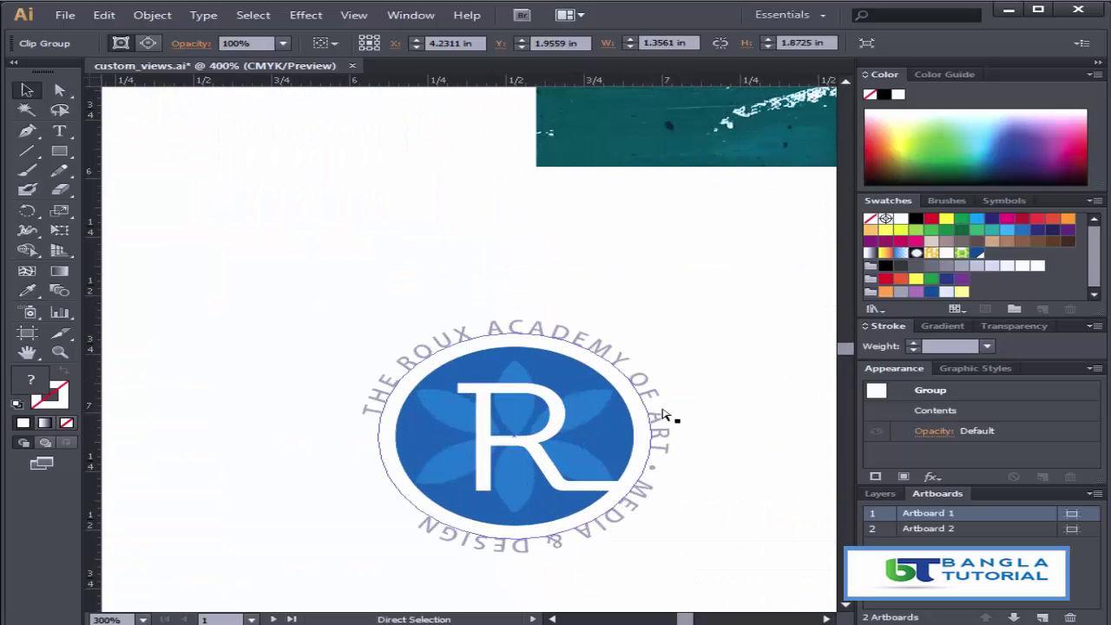
pyautogui.moveTo(731, 446); pyautogui.dragTo(692, 347)
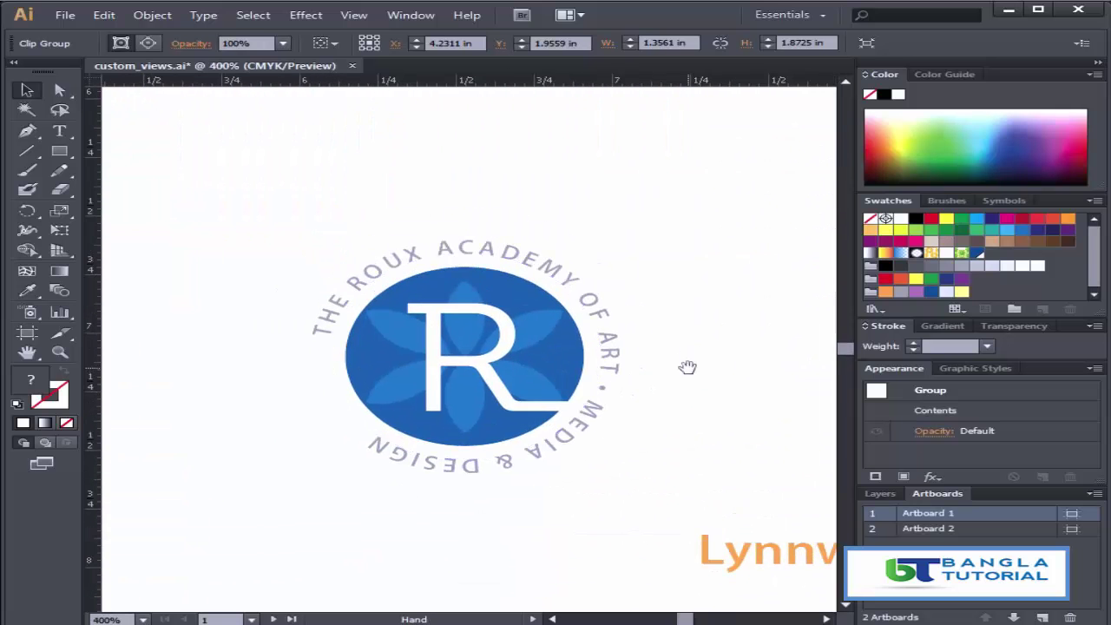
pyautogui.hotkey('ctrl', '+')
pyautogui.hotkey('ctrl', '+')
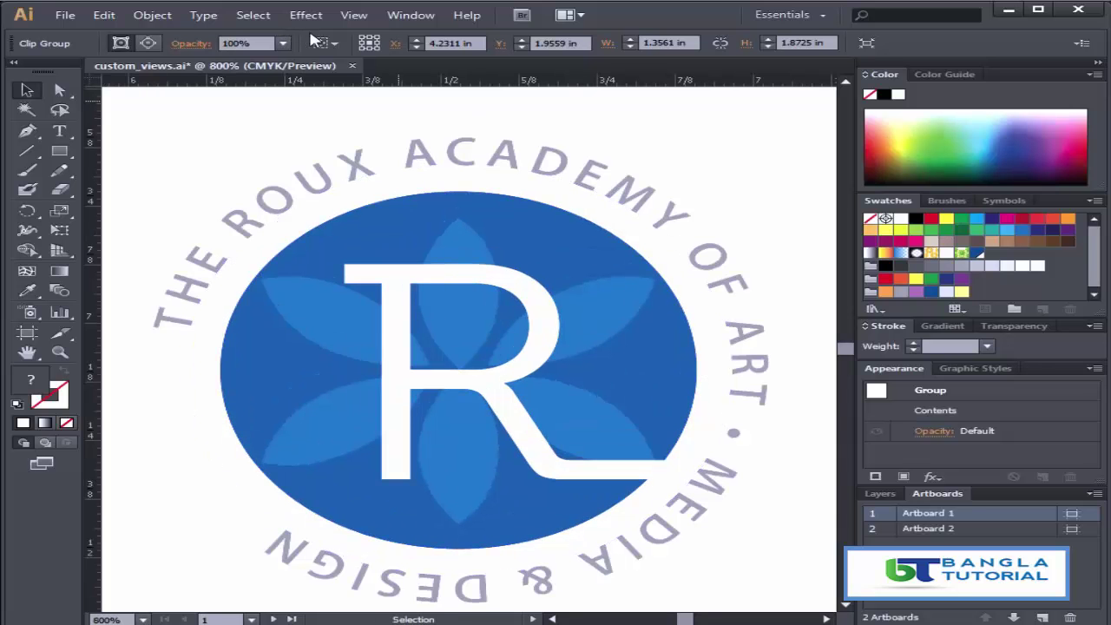
# Switch the display to Outline mode and save the logo close-up as a new custom view named "Outline view".
pyautogui.hotkey('ctrl', 'y')
pyautogui.scroll(-1, 569, 249)
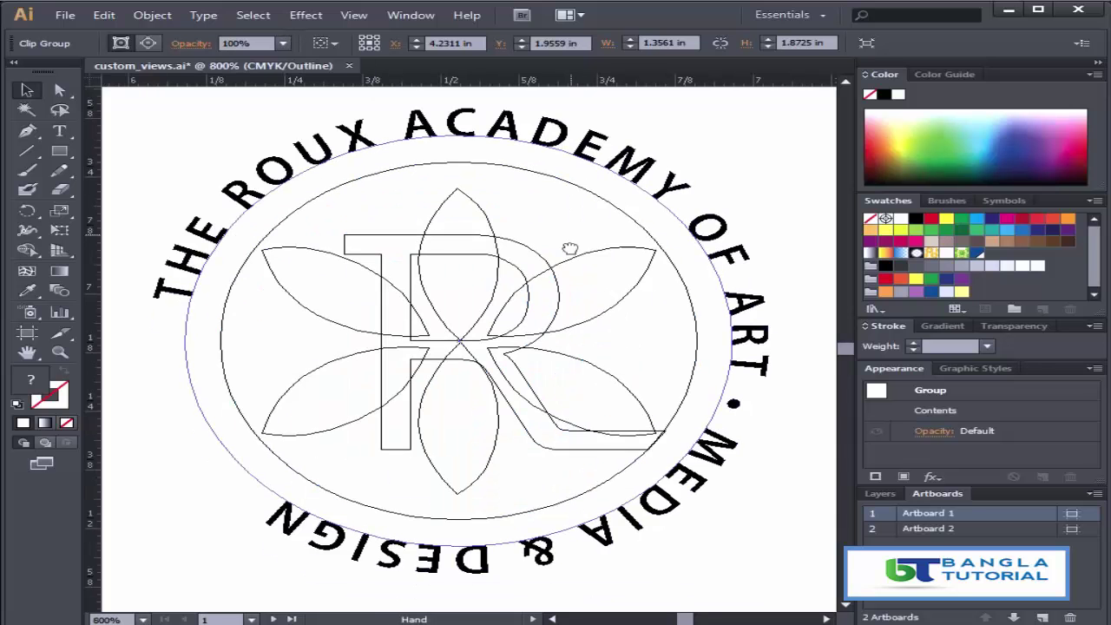
pyautogui.moveTo(569, 248); pyautogui.dragTo(561, 244)
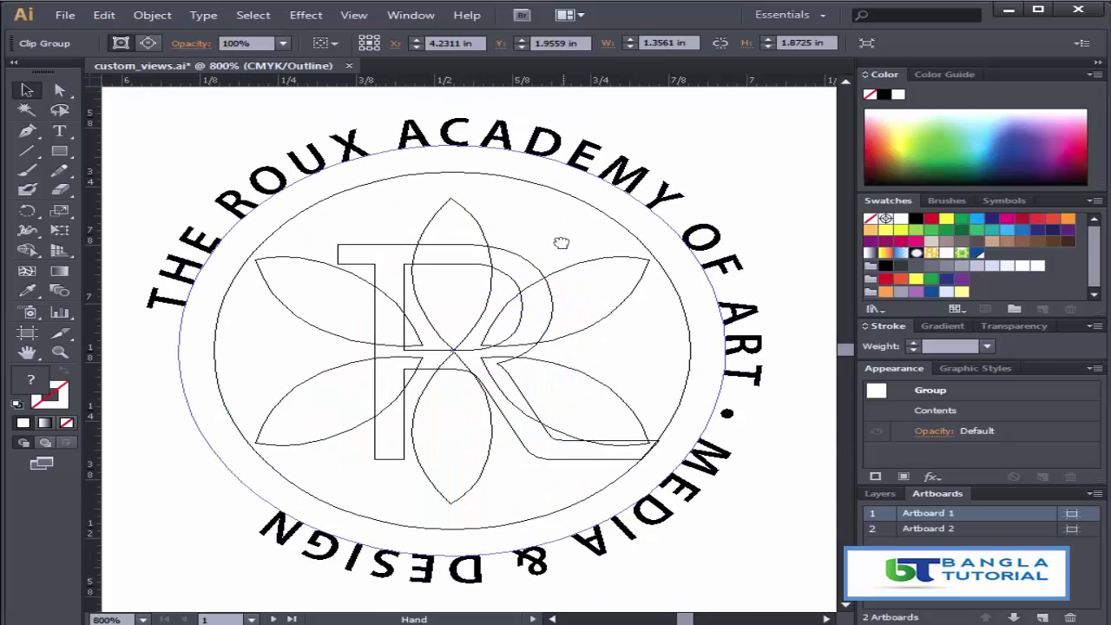
pyautogui.click(353, 15)
pyautogui.click(402, 613)
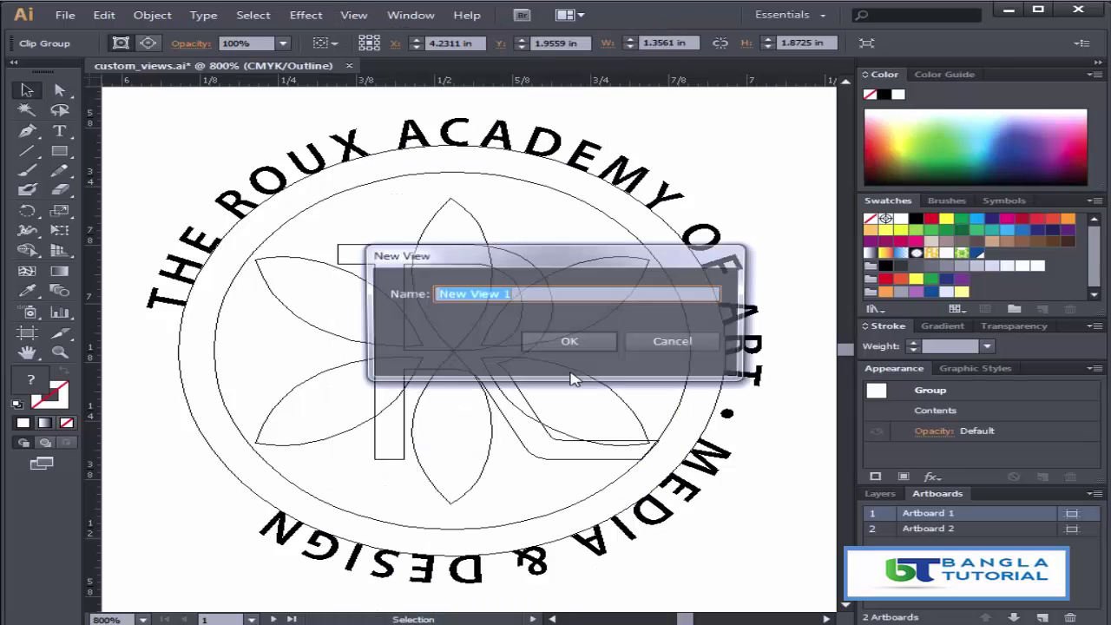
pyautogui.write('Outlin')
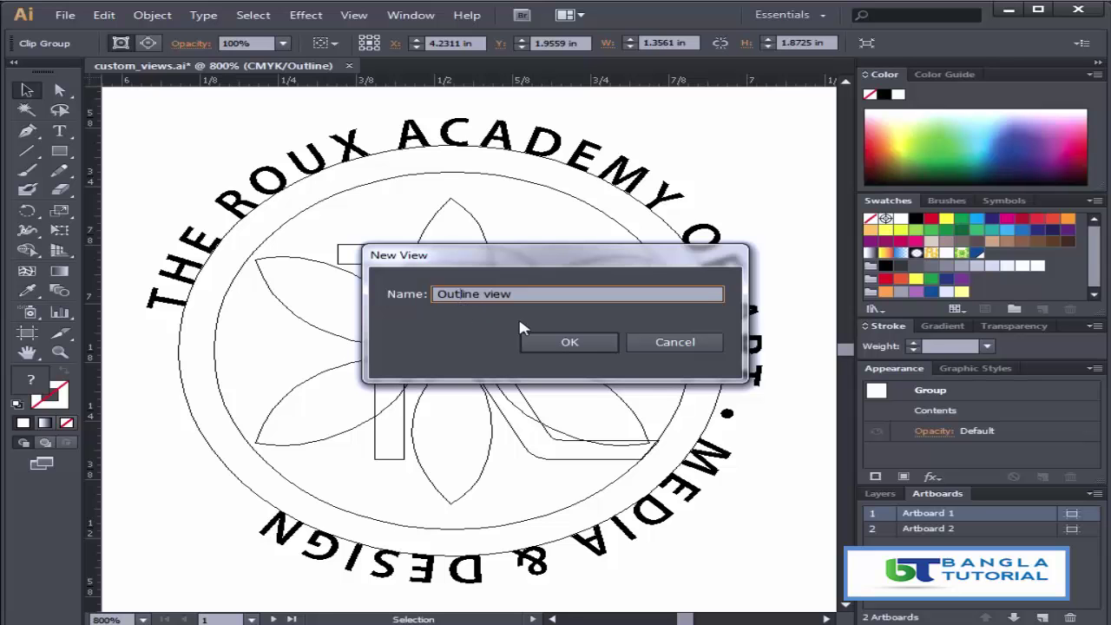
pyautogui.click(578, 344)
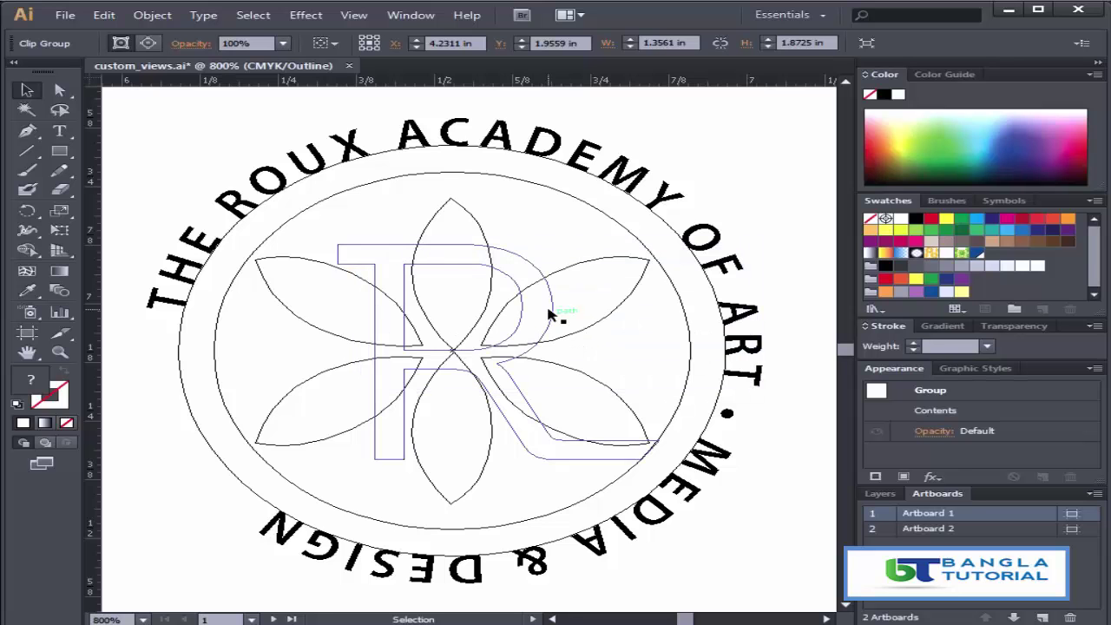
# Return to Preview mode and bring the painting numbered 10 into view at 200% zoom.
pyautogui.hotkey('ctrl', 'y')
pyautogui.moveTo(545, 209)
pyautogui.mouseDown()
pyautogui.moveTo(602, 269)
pyautogui.moveTo(683, 236)
pyautogui.moveTo(413, 463)
pyautogui.mouseUp()
pyautogui.moveTo(513, 312); pyautogui.dragTo(303, 530)
pyautogui.hotkey('ctrl', '-')
pyautogui.hotkey('ctrl', '-')
pyautogui.hotkey('ctrl', '-')
pyautogui.hotkey('ctrl', '-')
pyautogui.moveTo(289, 285)
pyautogui.mouseDown()
pyautogui.moveTo(689, 486)
pyautogui.moveTo(729, 528)
pyautogui.mouseUp()
pyautogui.scroll(5, 685, 438)
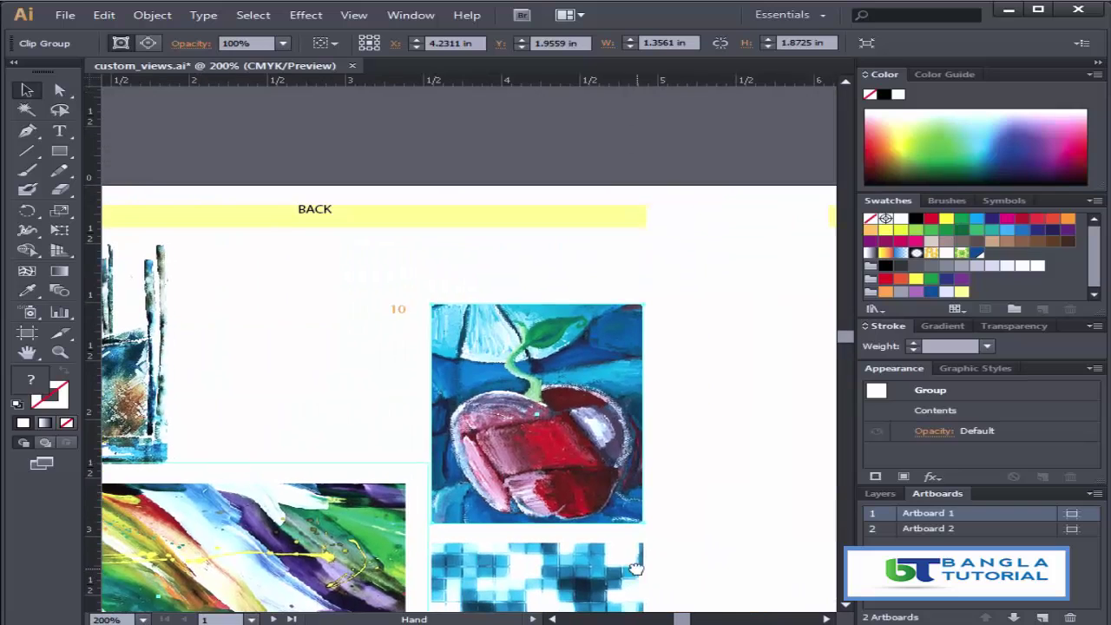
# Frame the apple painting numbered 10 closely at 600% zoom.
pyautogui.hotkey('ctrl', '+')
pyautogui.hotkey('ctrl', '+')
pyautogui.hotkey('ctrl', '+')
pyautogui.hotkey('ctrl', '+')
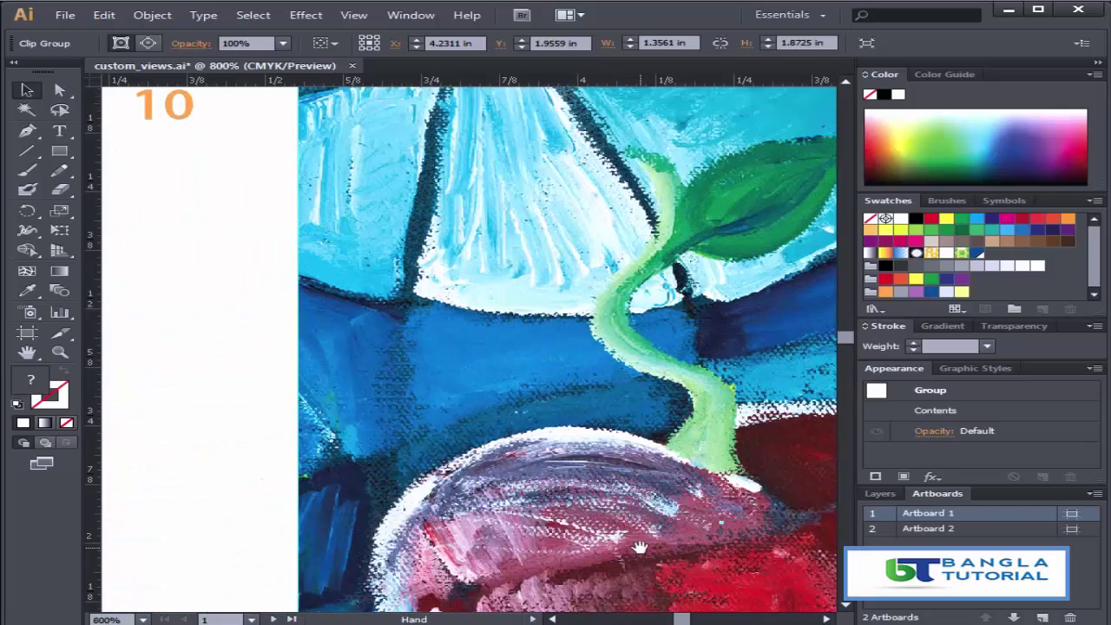
pyautogui.moveTo(640, 542); pyautogui.dragTo(407, 410)
pyautogui.hotkey('ctrl', '-')
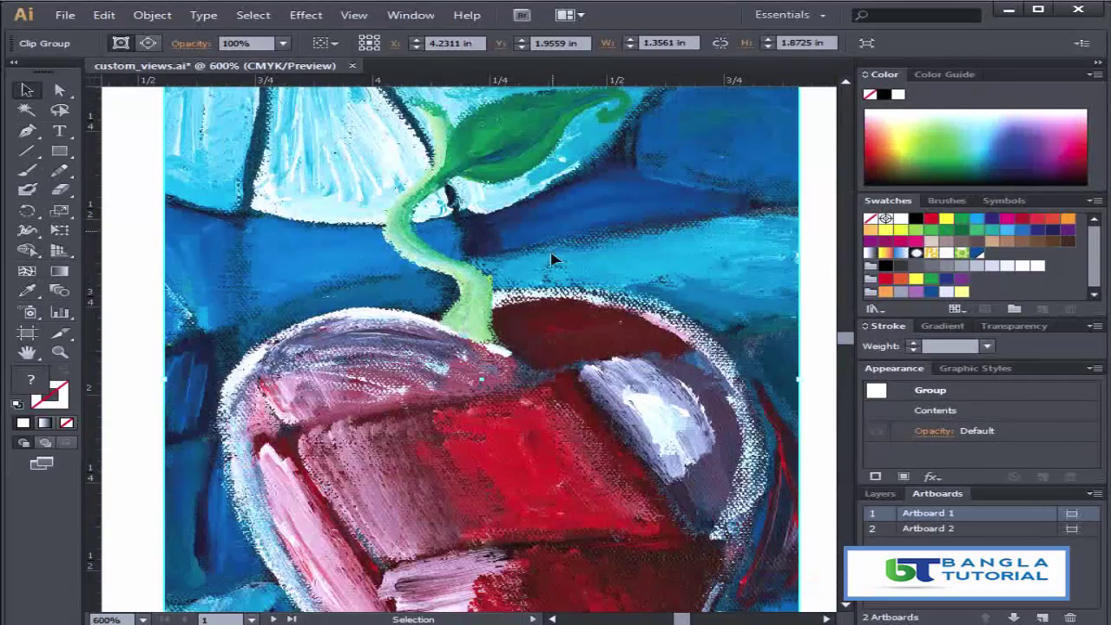
# Turn on Pixel Preview and save the painting close-up as a new custom view named "Pixl view".
pyautogui.click(306, 19)
pyautogui.moveTo(353, 15)
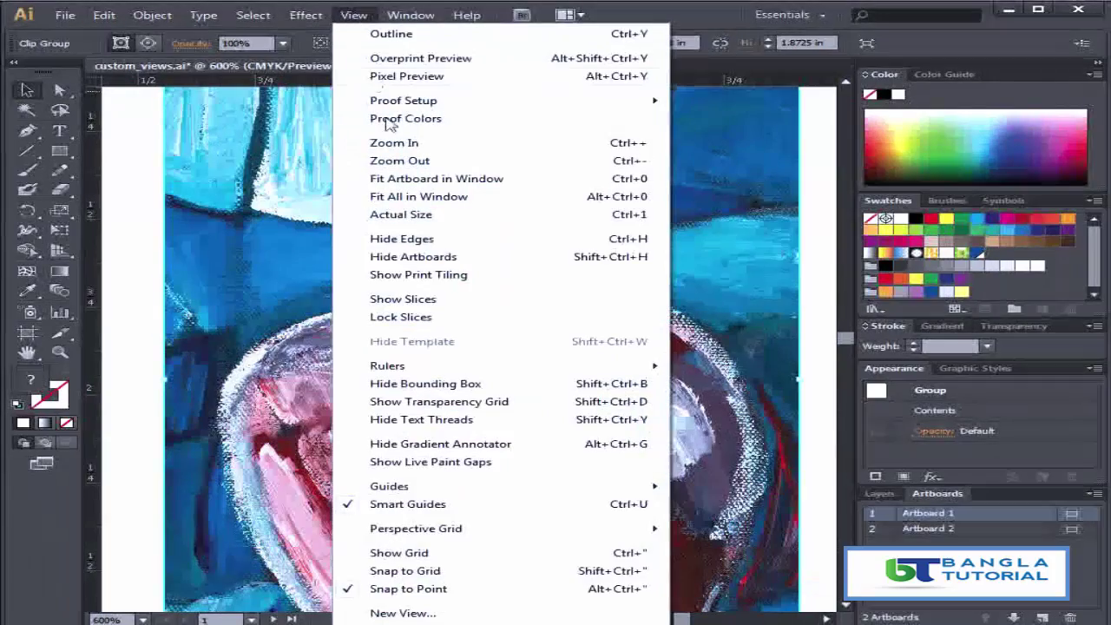
pyautogui.click(407, 78)
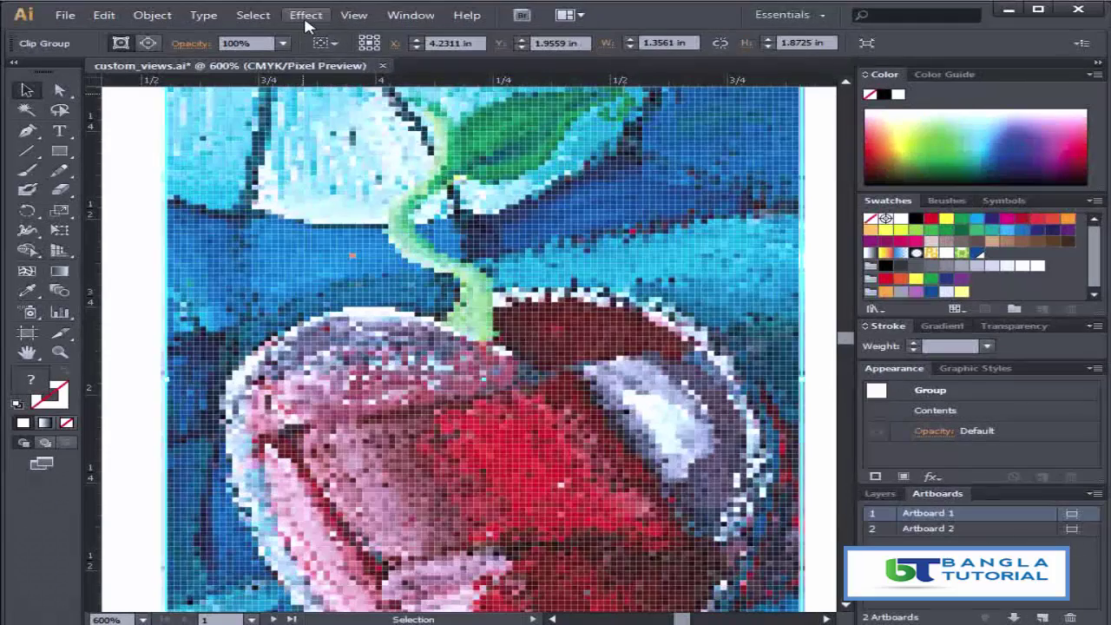
pyautogui.click(347, 15)
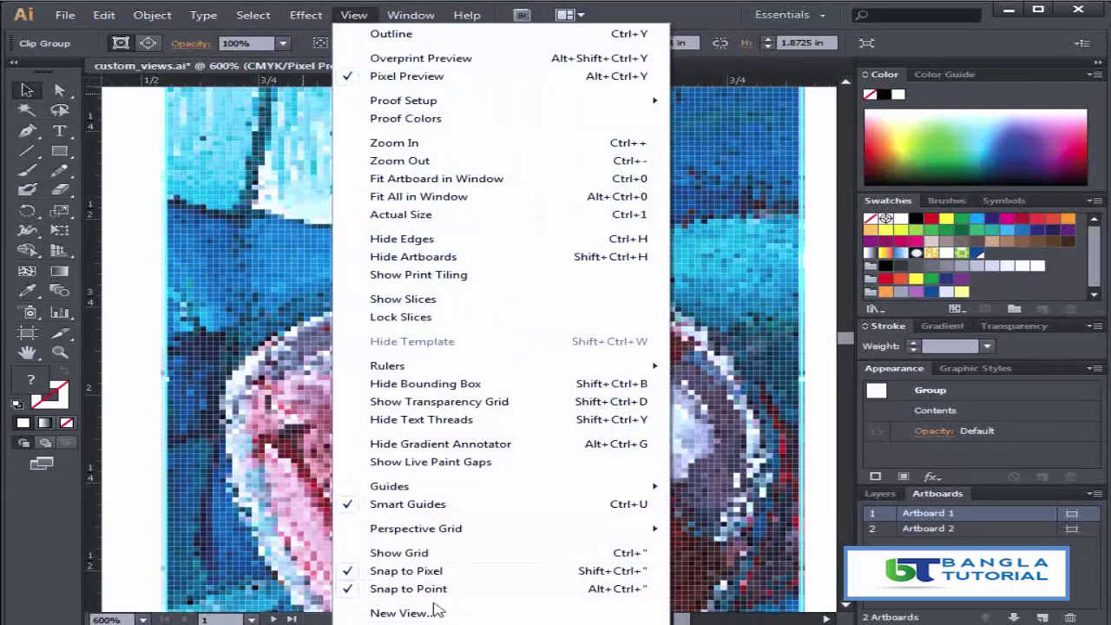
pyautogui.click(403, 613)
pyautogui.write('Pixl view')
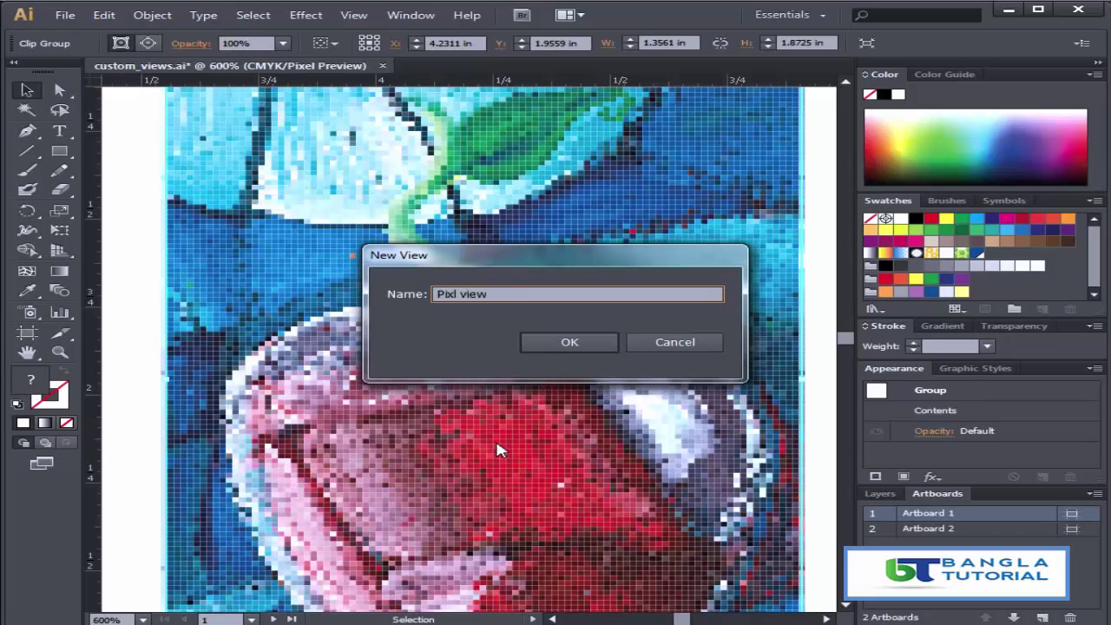
pyautogui.click(587, 344)
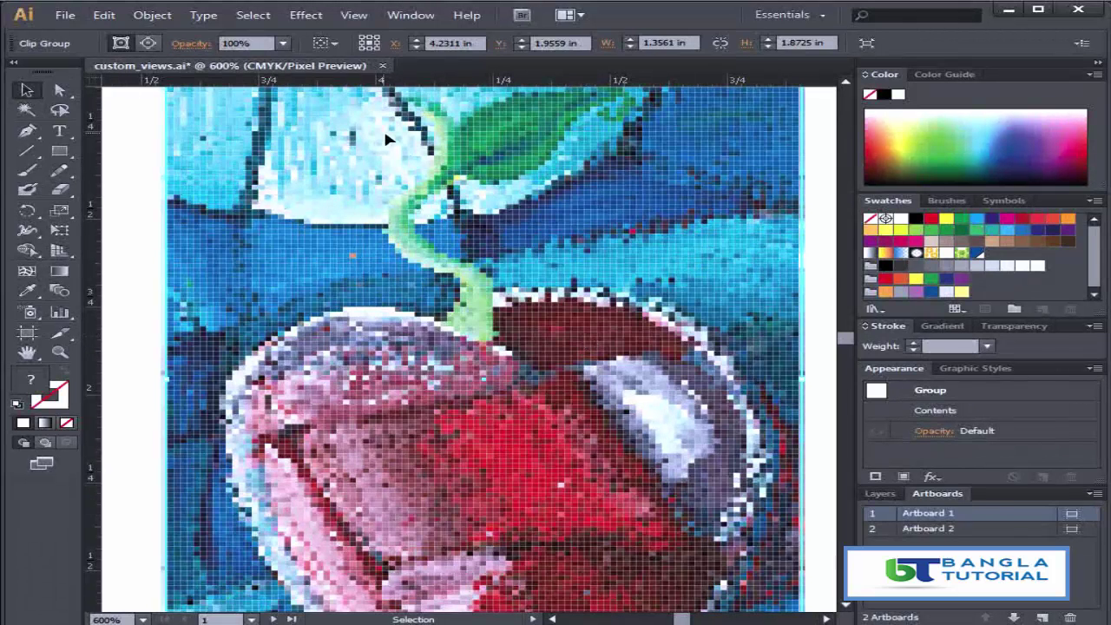
# Recall the saved custom views of the e-mail address, the pixel preview, the logo outline and the colour logo one after another.
pyautogui.click(304, 15)
pyautogui.moveTo(352, 14)
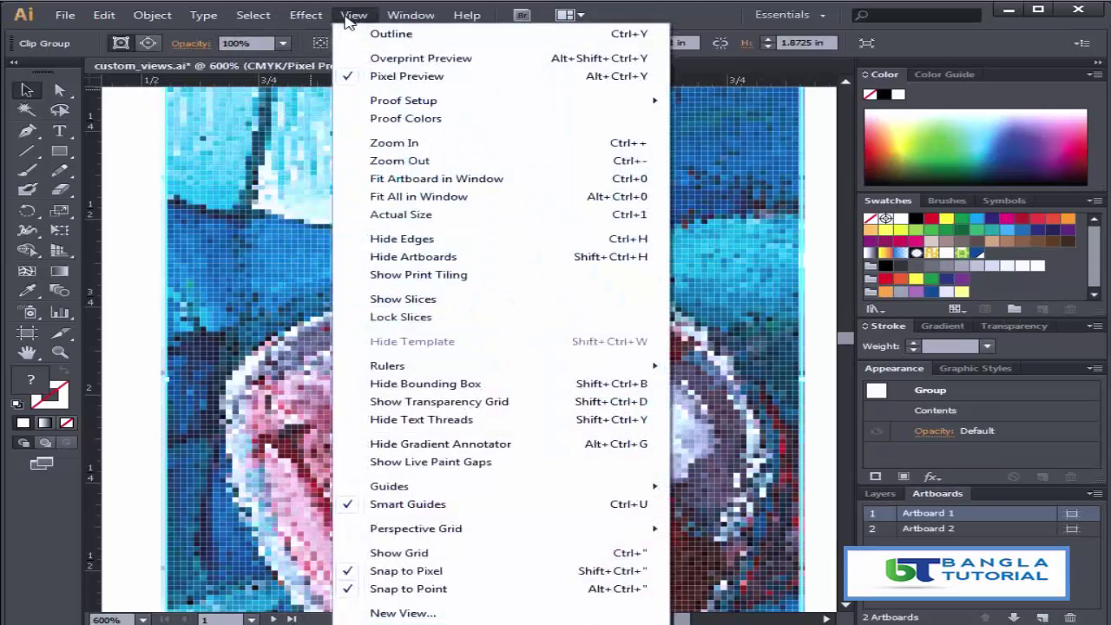
pyautogui.click(408, 621)
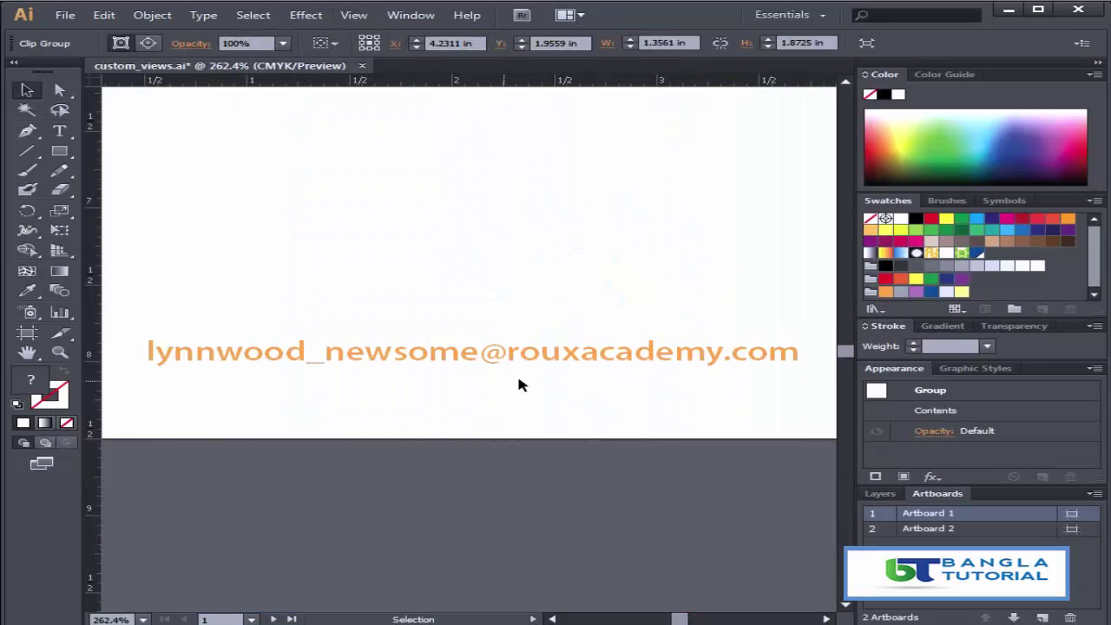
pyautogui.click(354, 15)
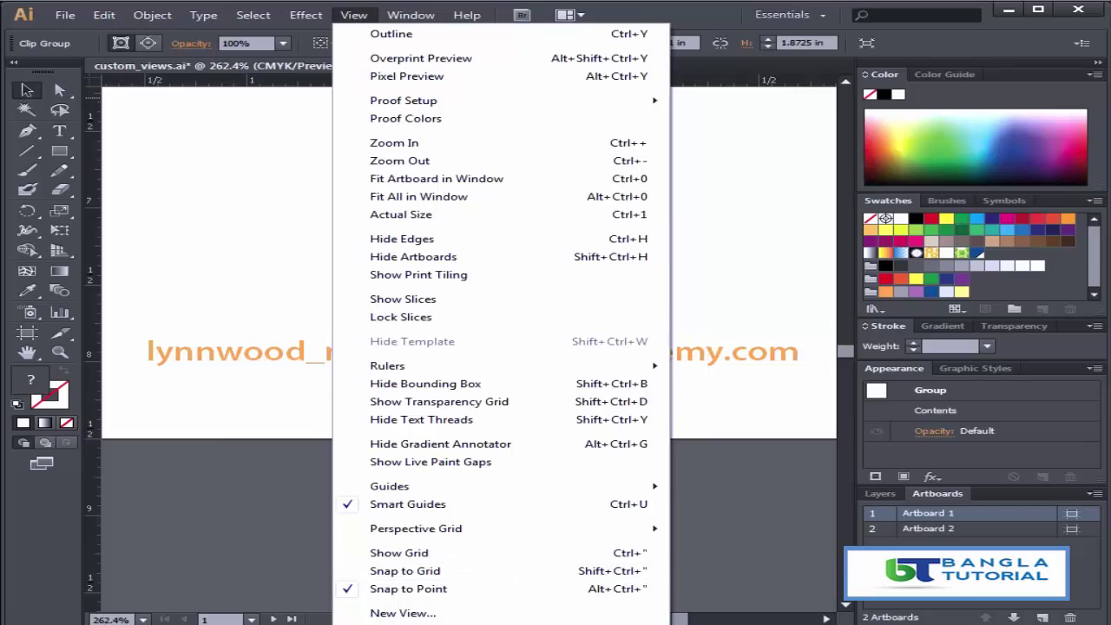
pyautogui.click(512, 621)
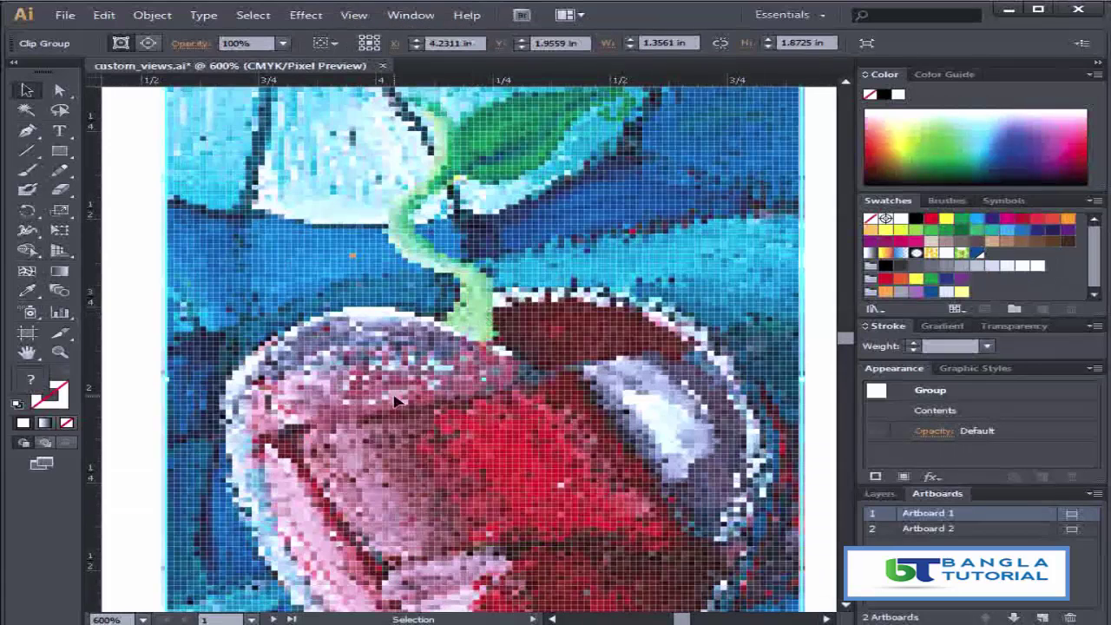
pyautogui.click(354, 14)
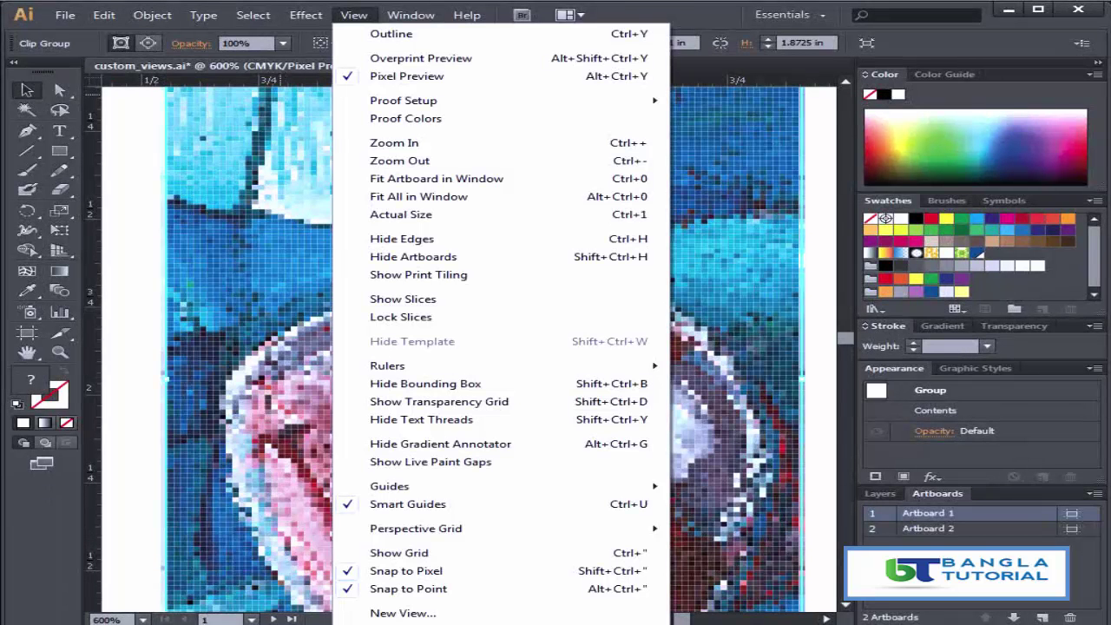
pyautogui.click(512, 621)
pyautogui.click(305, 15)
pyautogui.moveTo(354, 15)
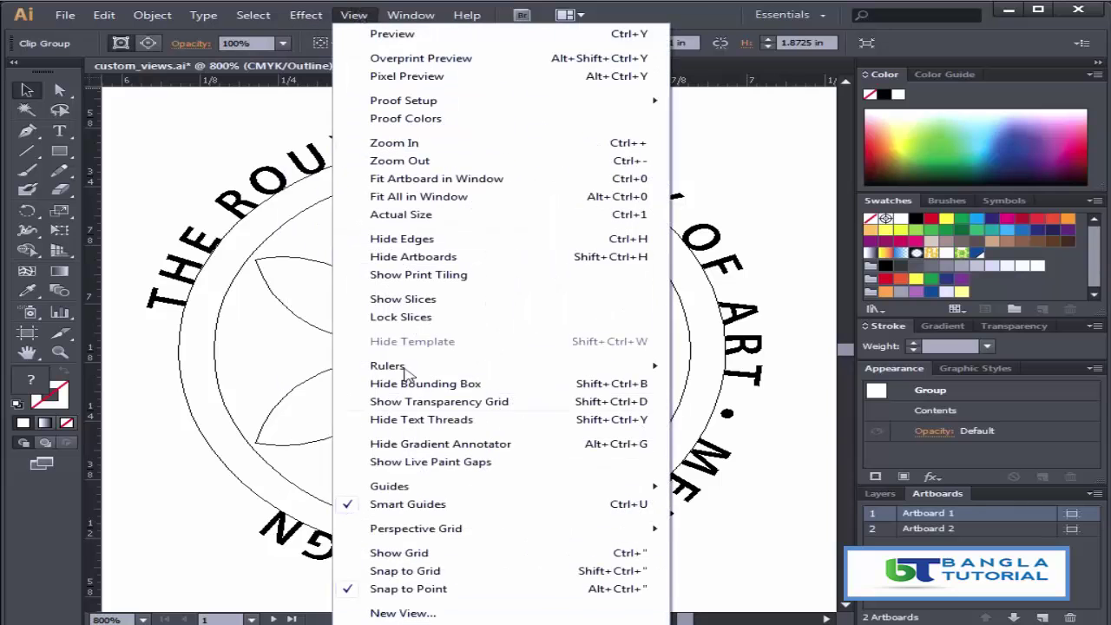
pyautogui.click(512, 621)
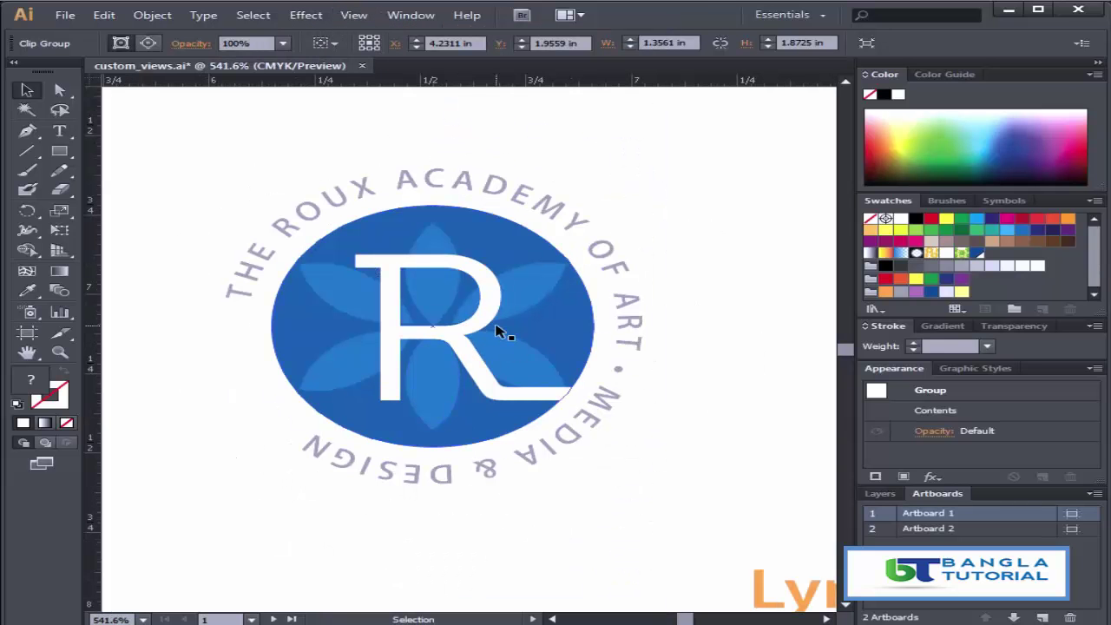